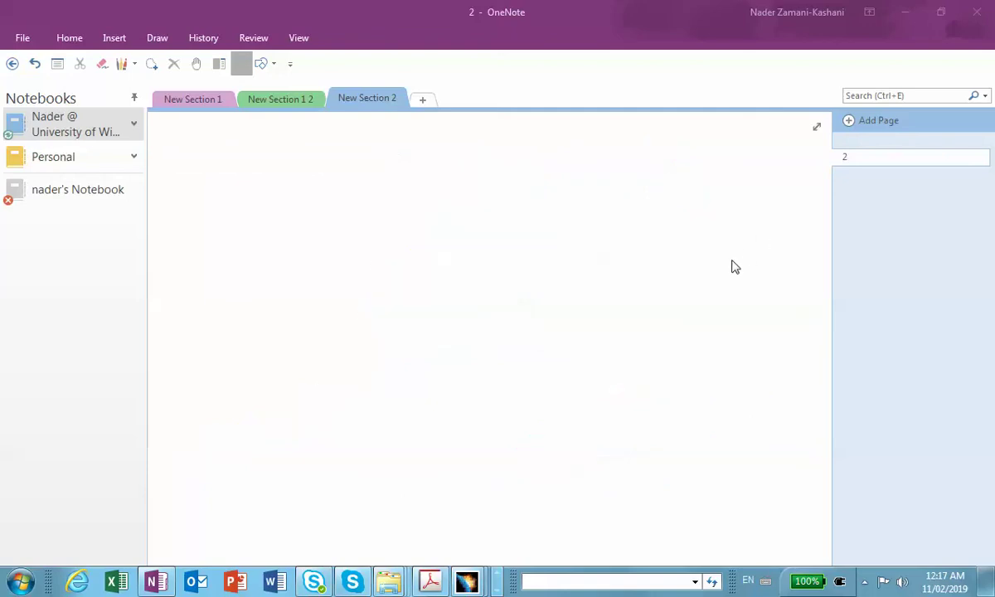
Minimize the OneNote notebook window to reveal the desktop.
click(905, 12)
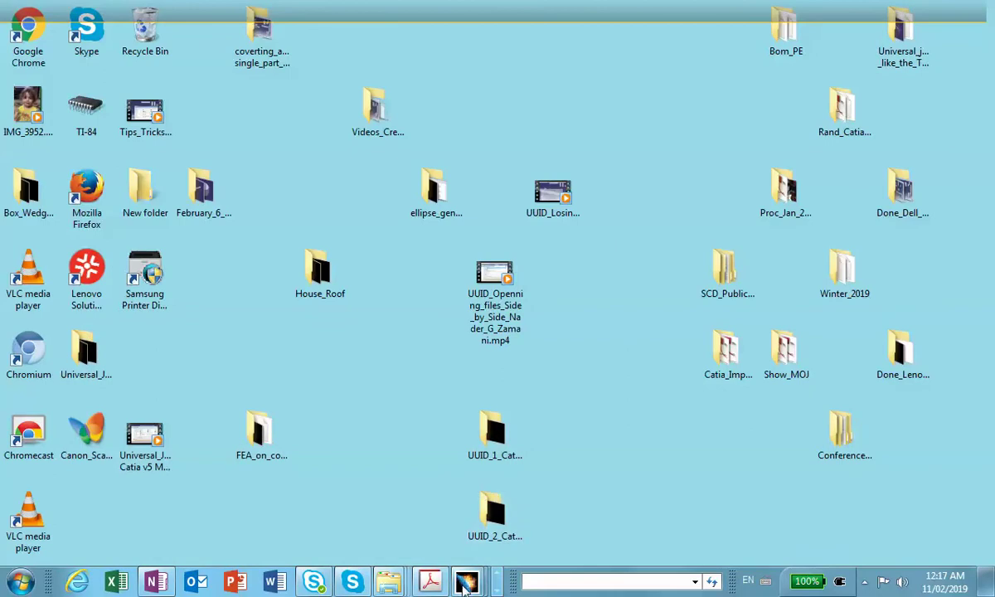
Close the older CATIA session window and bring the remaining CATIA window forward.
mouse_move(466, 585)
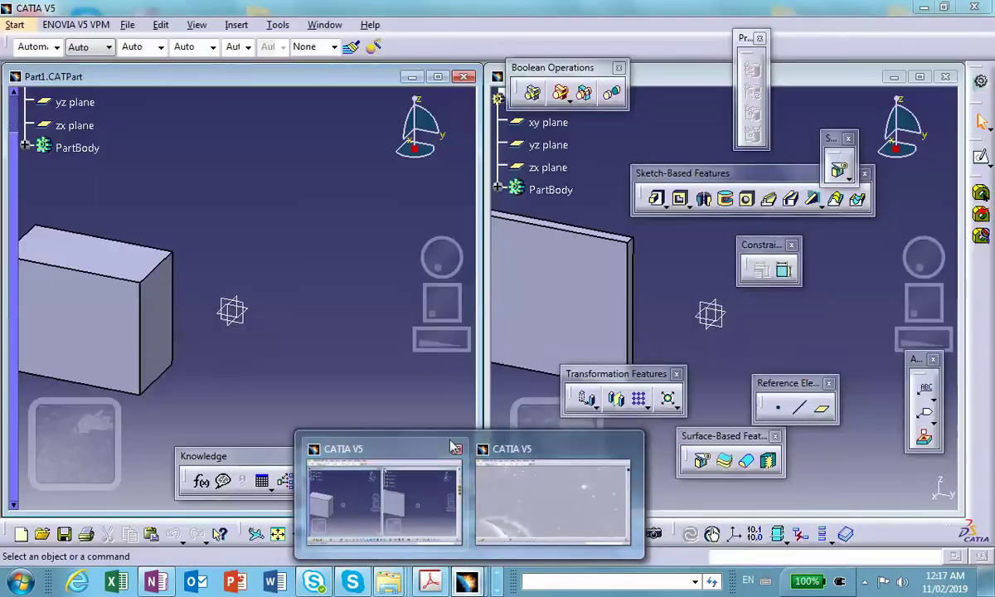
click(455, 450)
click(464, 468)
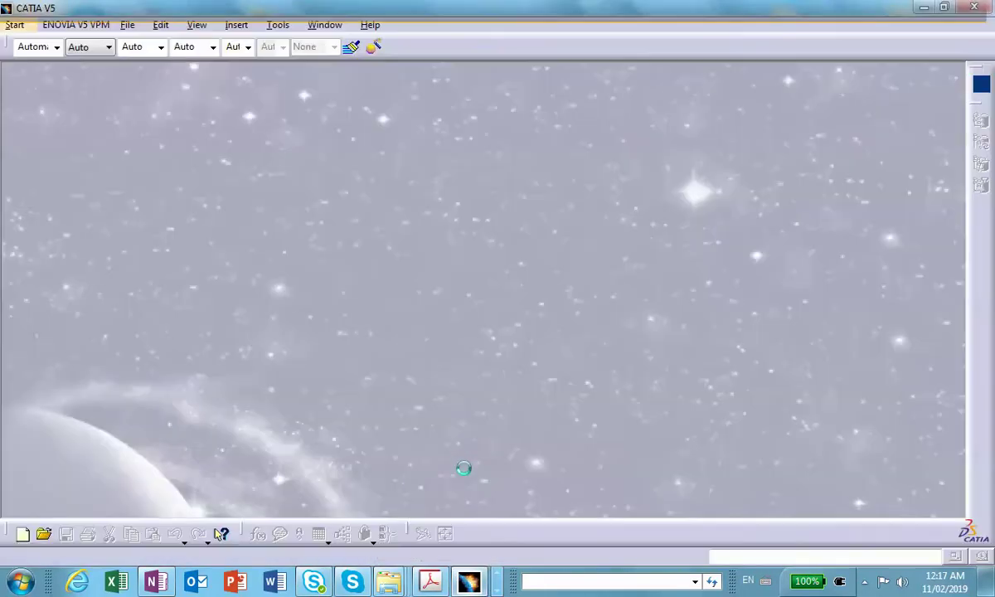
Create a new Part document and accept the name Part1.
click(18, 24)
mouse_move(33, 50)
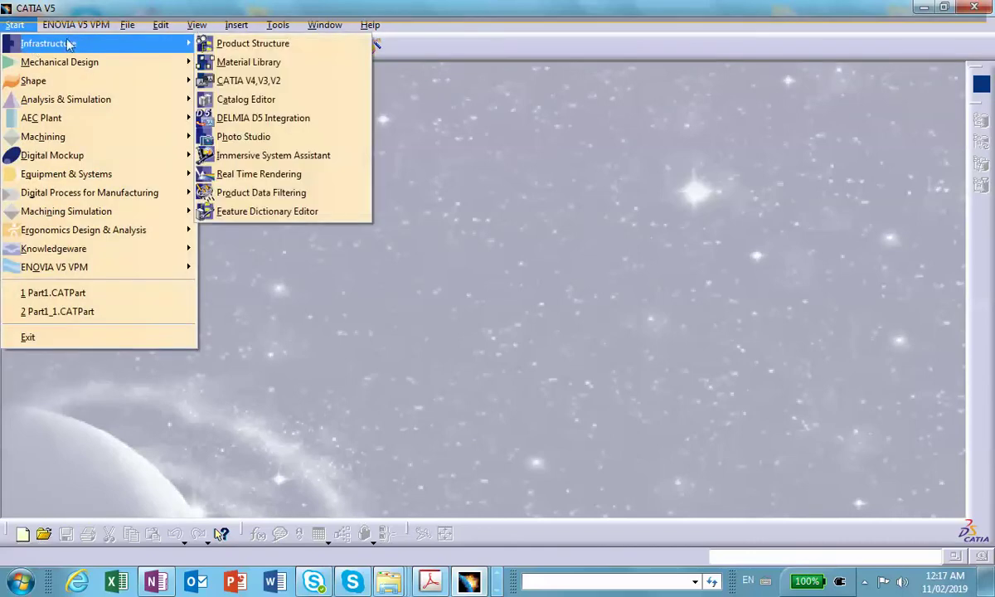
mouse_move(127, 25)
click(116, 45)
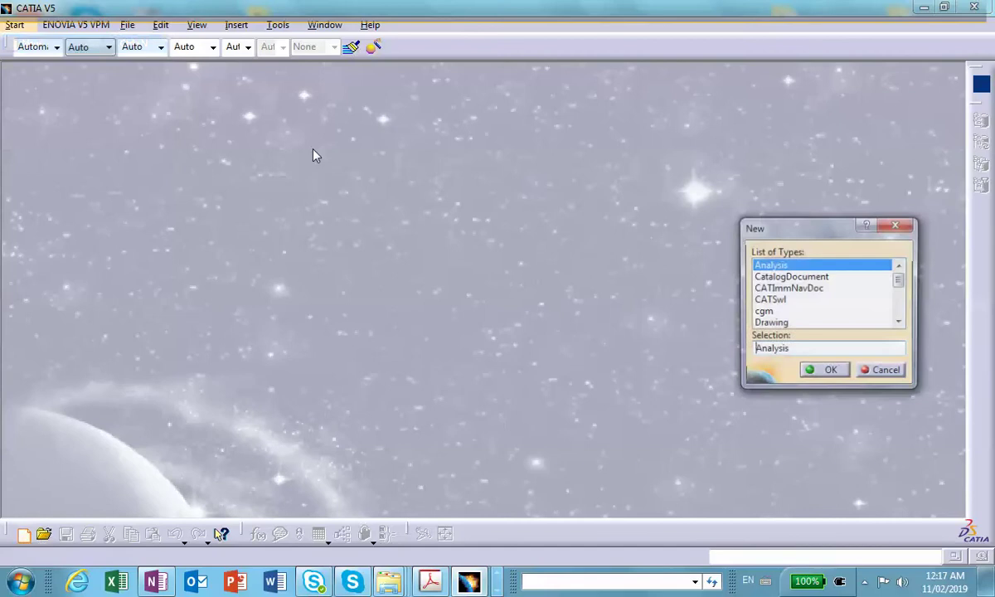
click(900, 300)
click(900, 300)
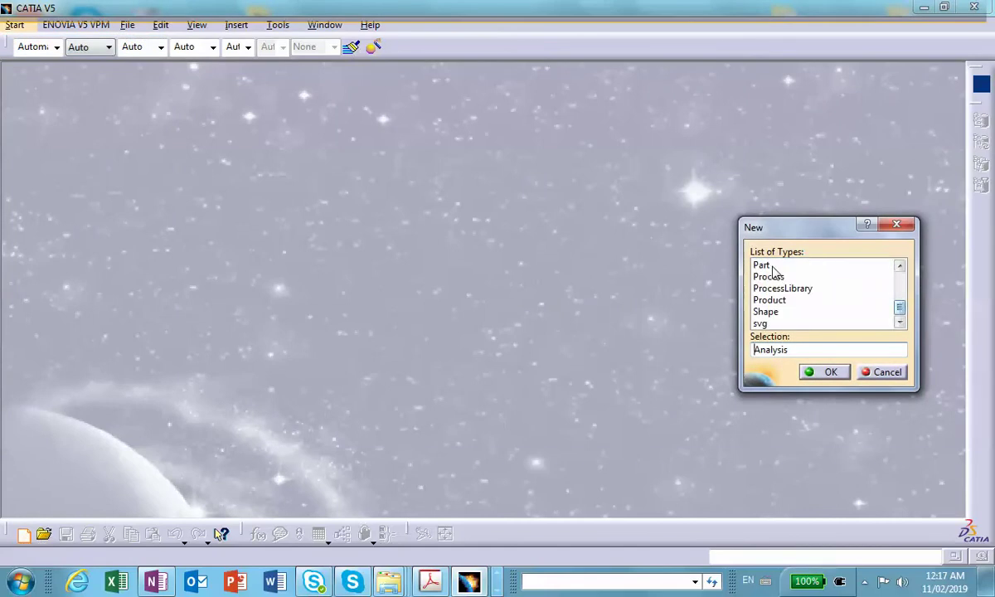
click(761, 266)
click(823, 373)
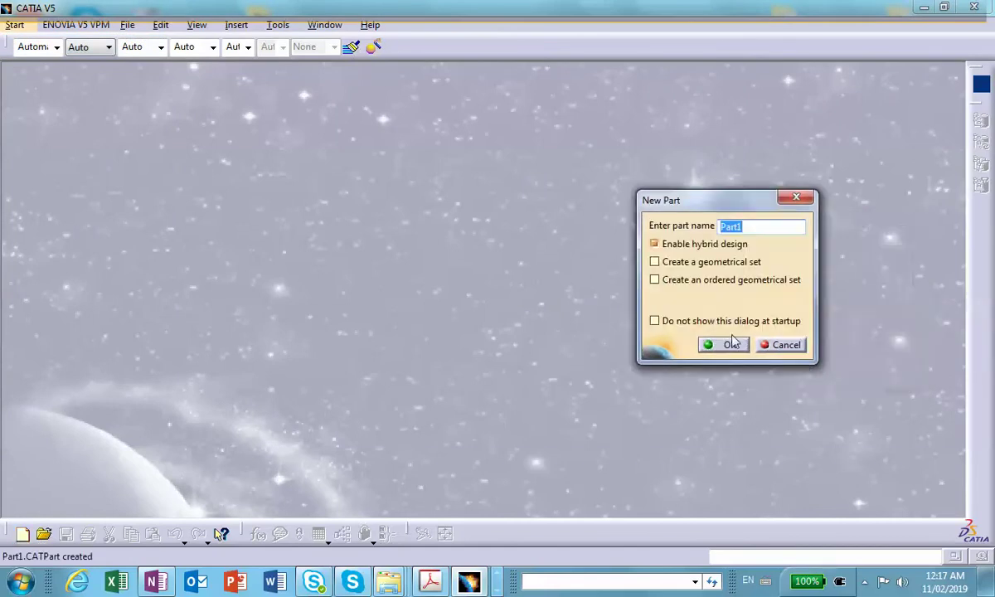
click(680, 326)
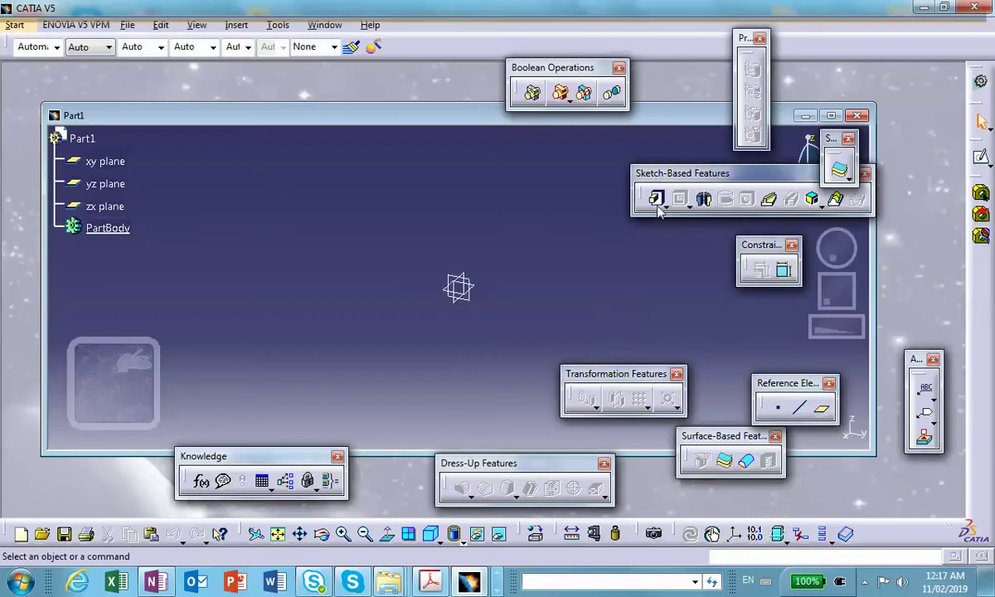
Maximize Part1, move a floating toolbar aside, and switch to Start > Shape > Generative Shape Design.
click(830, 115)
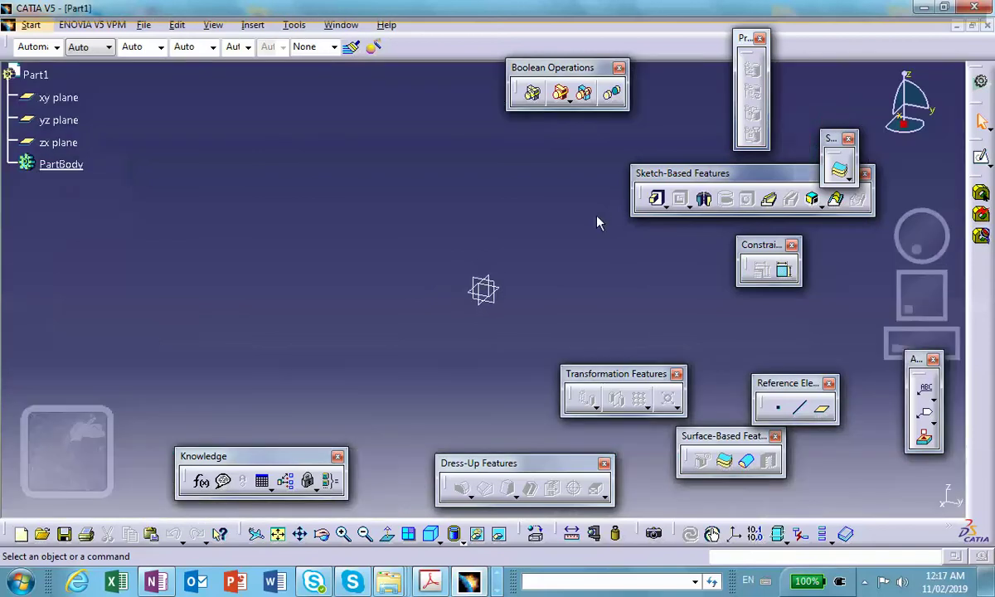
drag(630, 374, 823, 329)
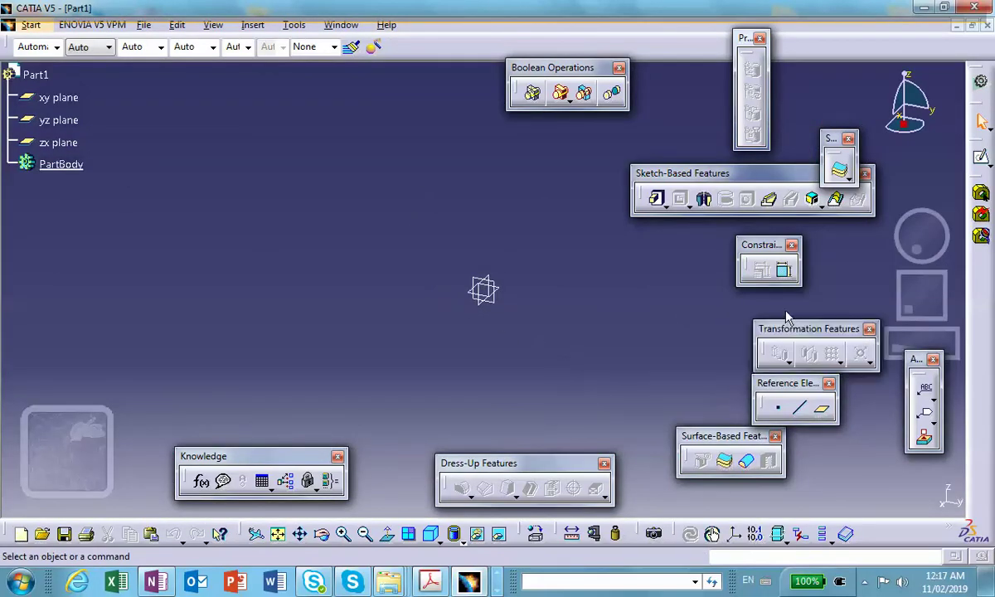
click(31, 25)
mouse_move(47, 59)
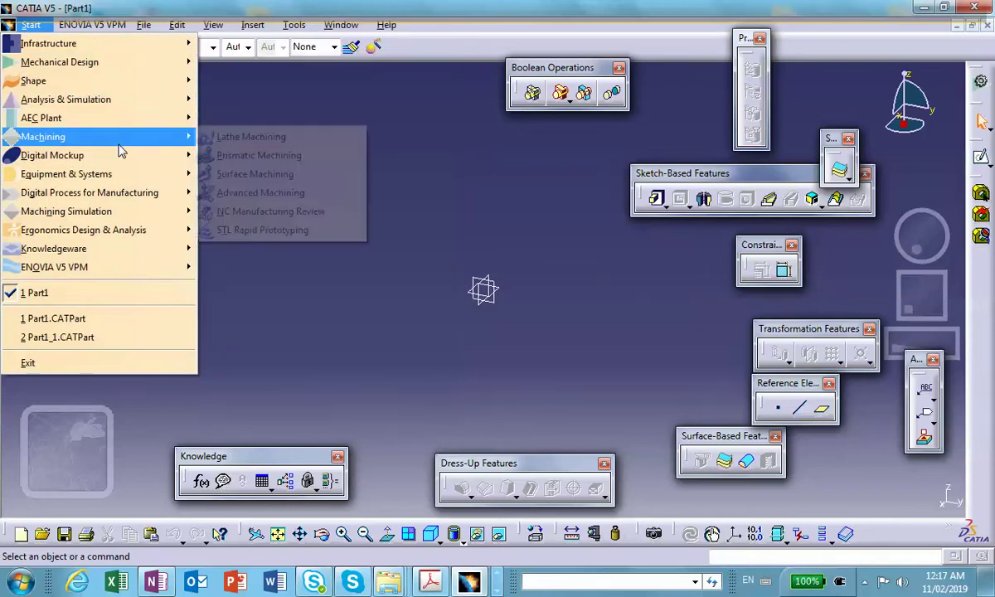
mouse_move(126, 83)
mouse_move(129, 117)
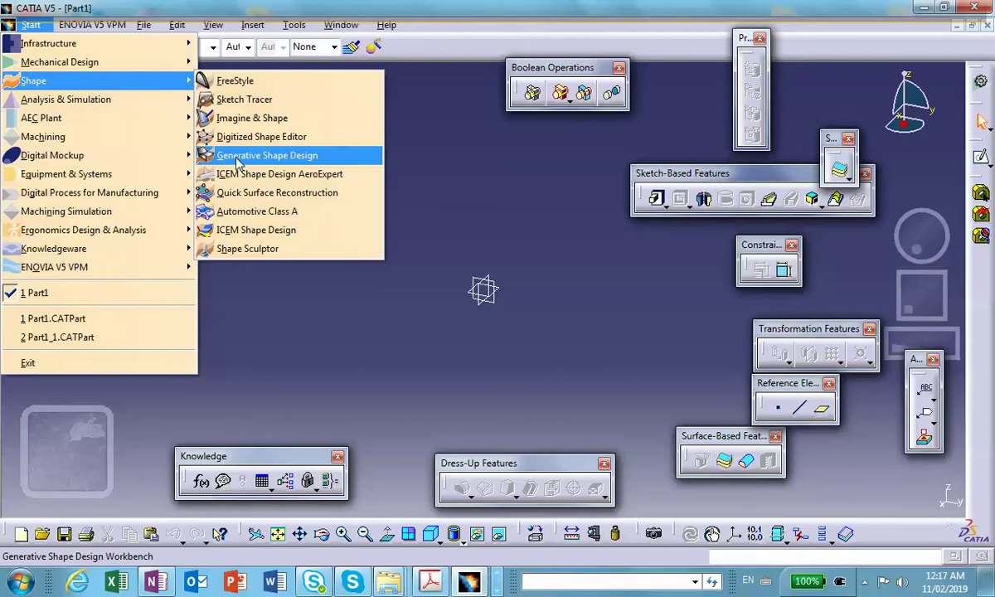
click(238, 162)
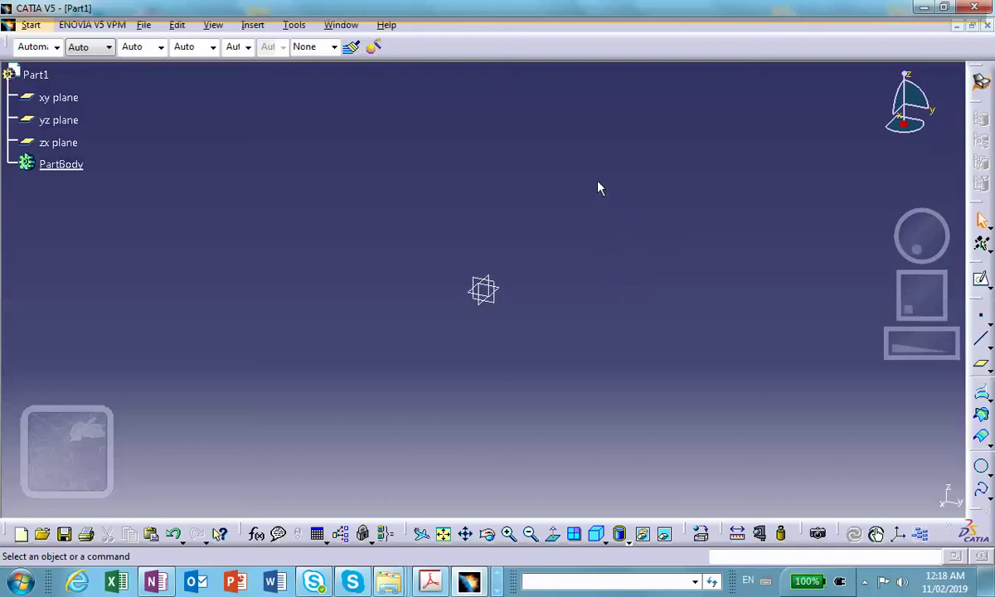
Start a coordinate point and enter Y 5in and Z 1in.
click(981, 315)
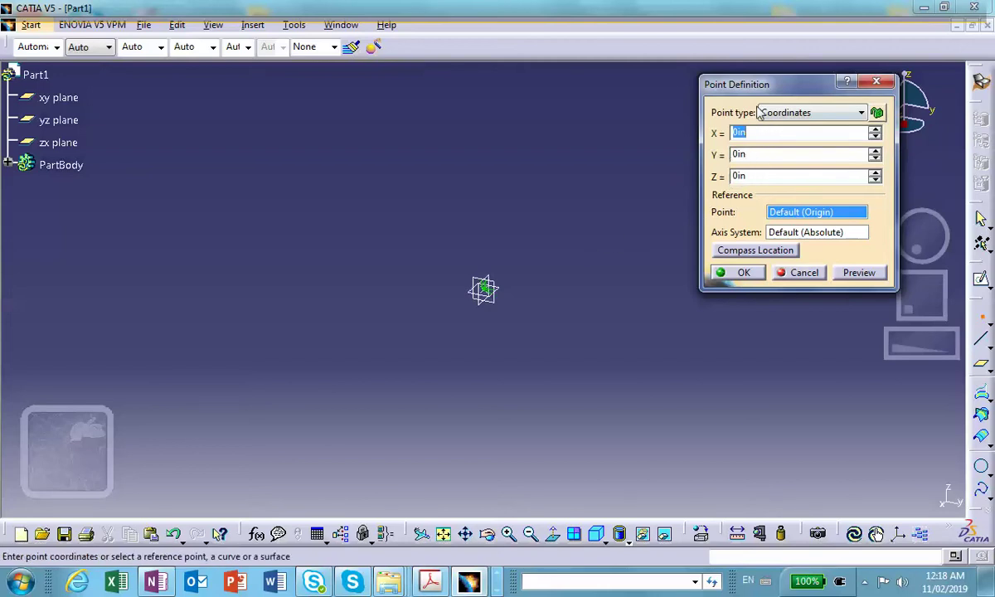
drag(800, 86, 707, 82)
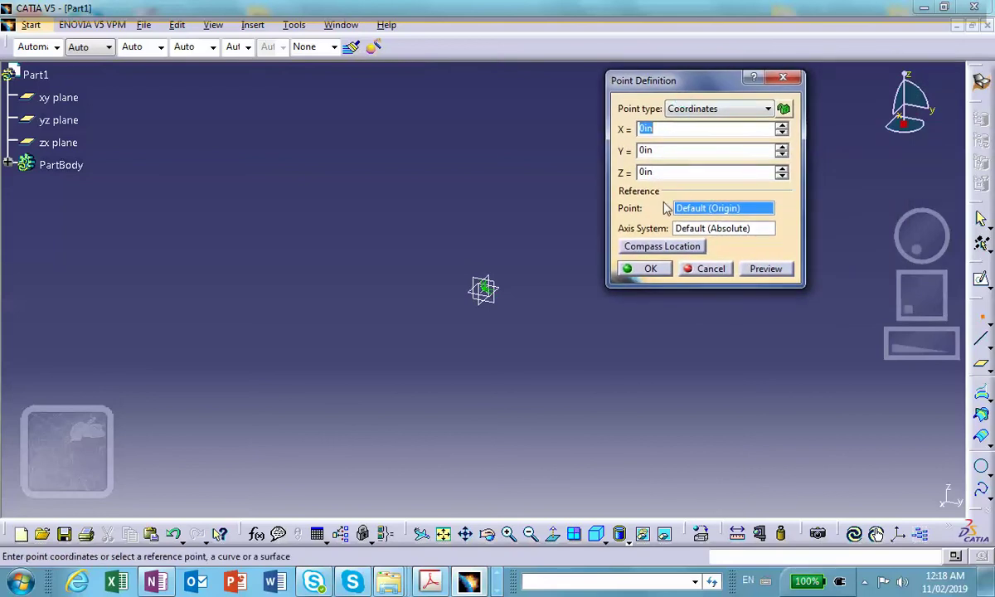
click(662, 150)
double_click(662, 150)
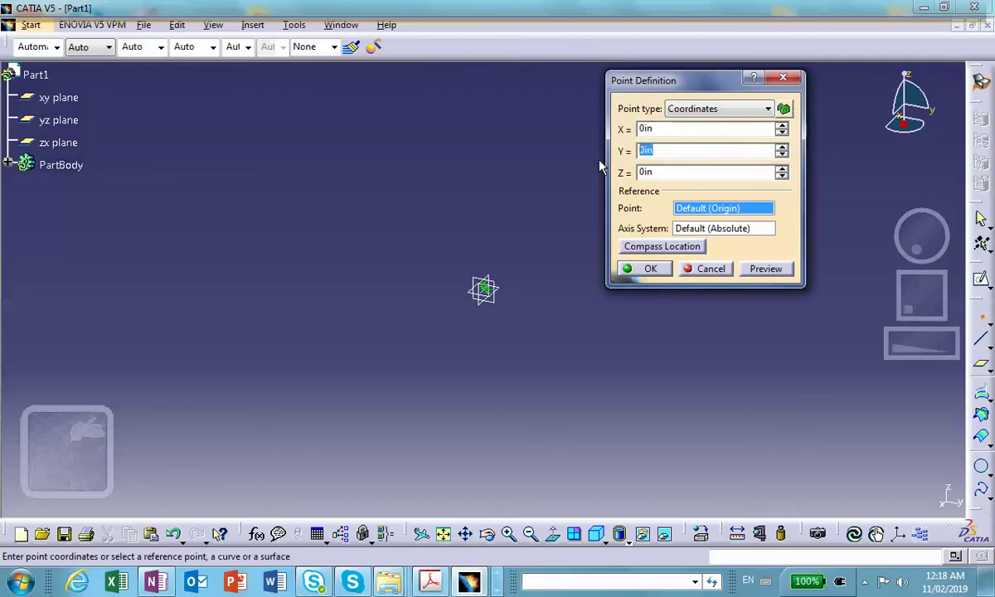
text(5)
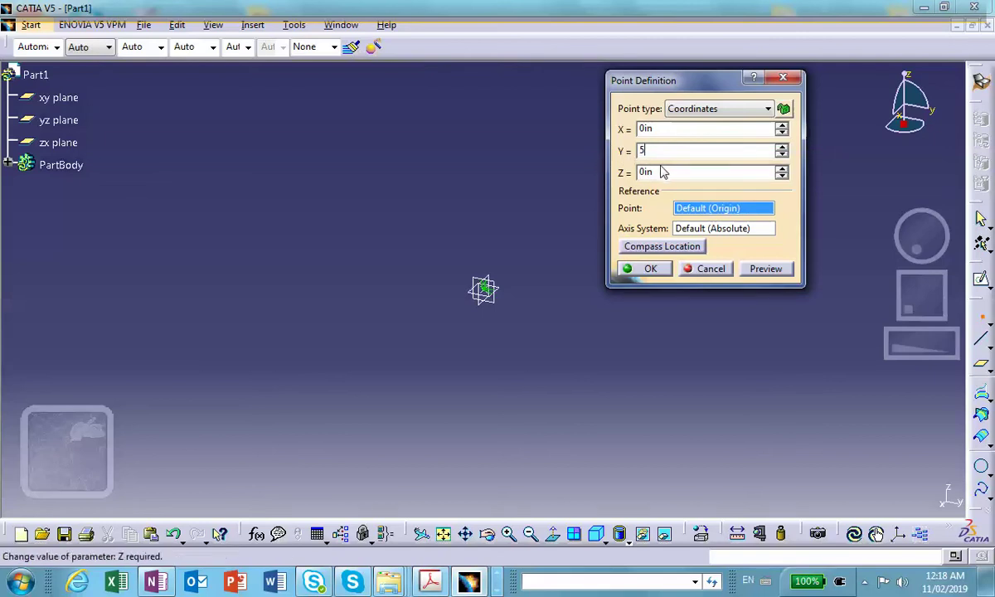
key(Tab)
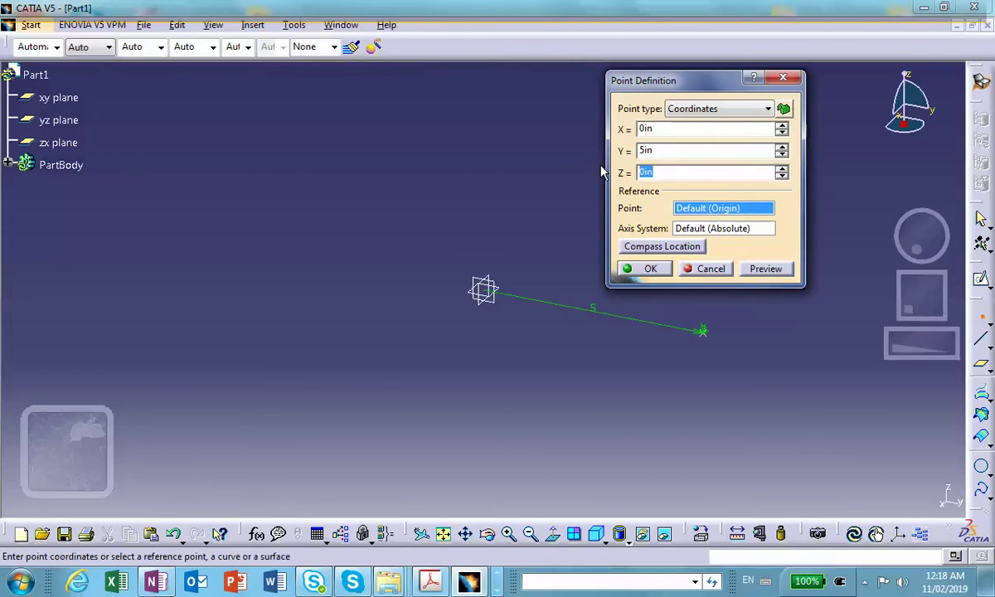
text(1)
Correct Y back to 0 and confirm the point at 0, 0, 1in.
click(728, 149)
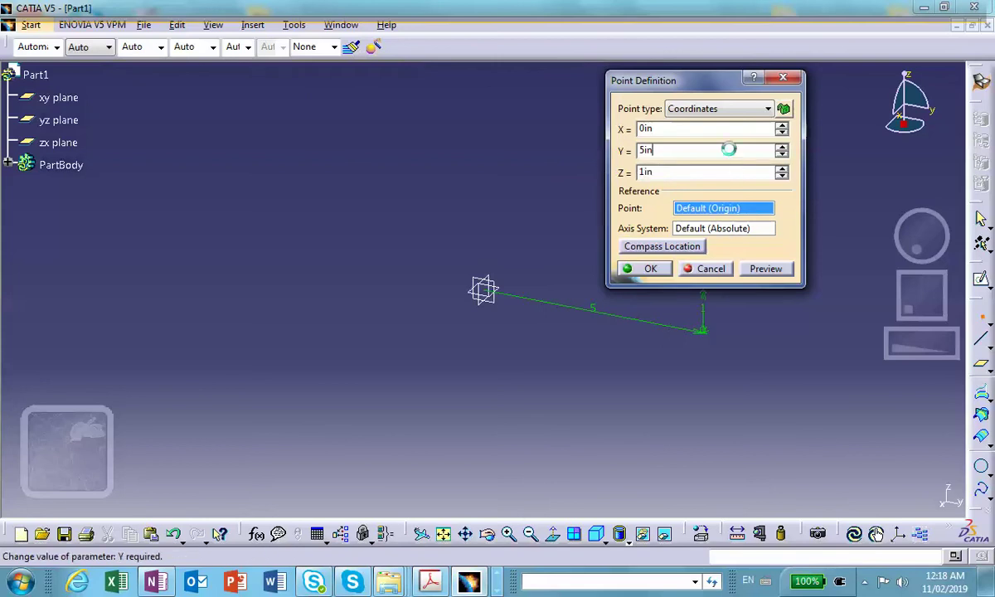
drag(663, 81, 692, 78)
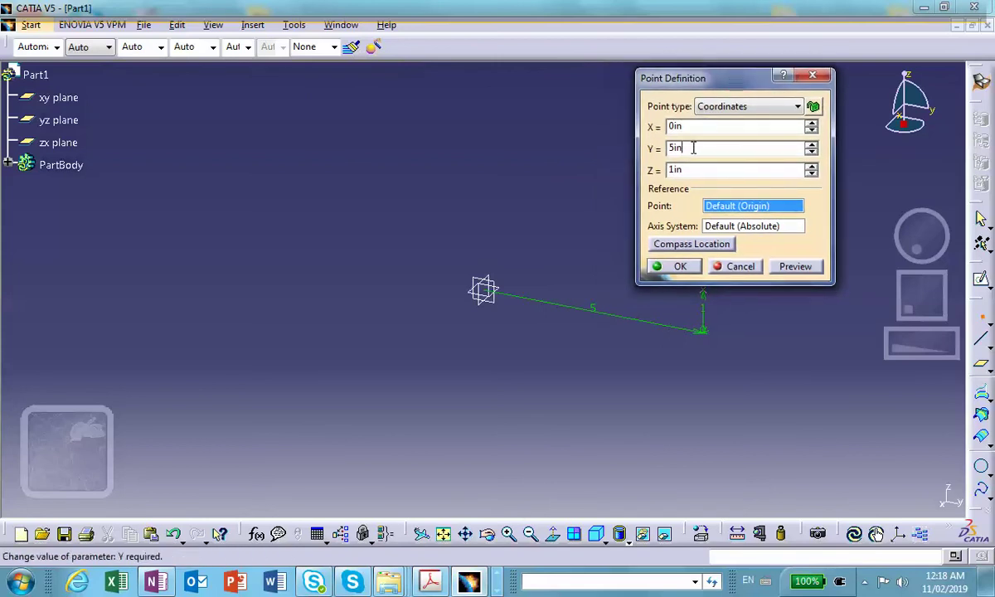
key(Return)
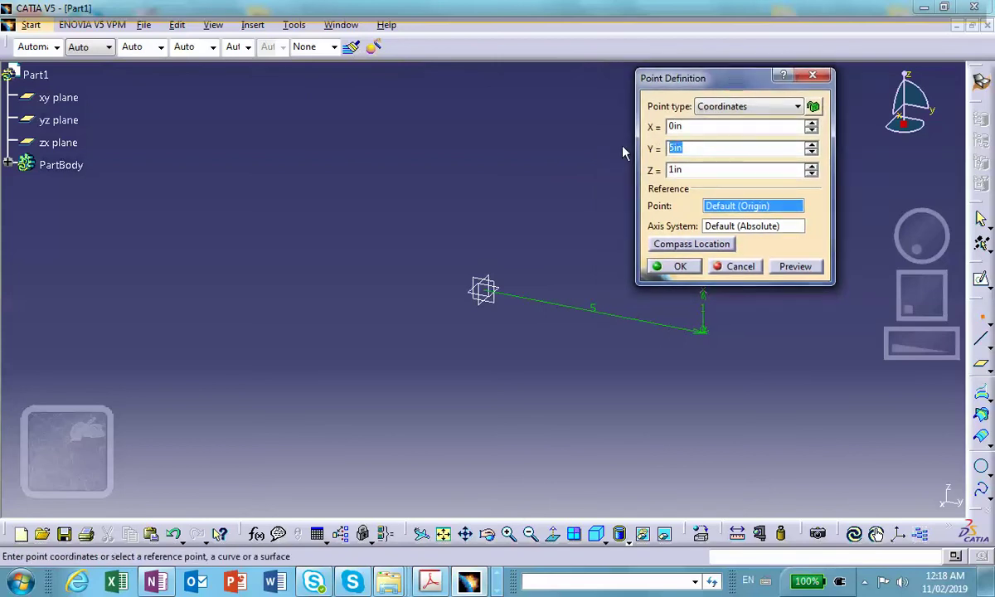
key(BackSpace)
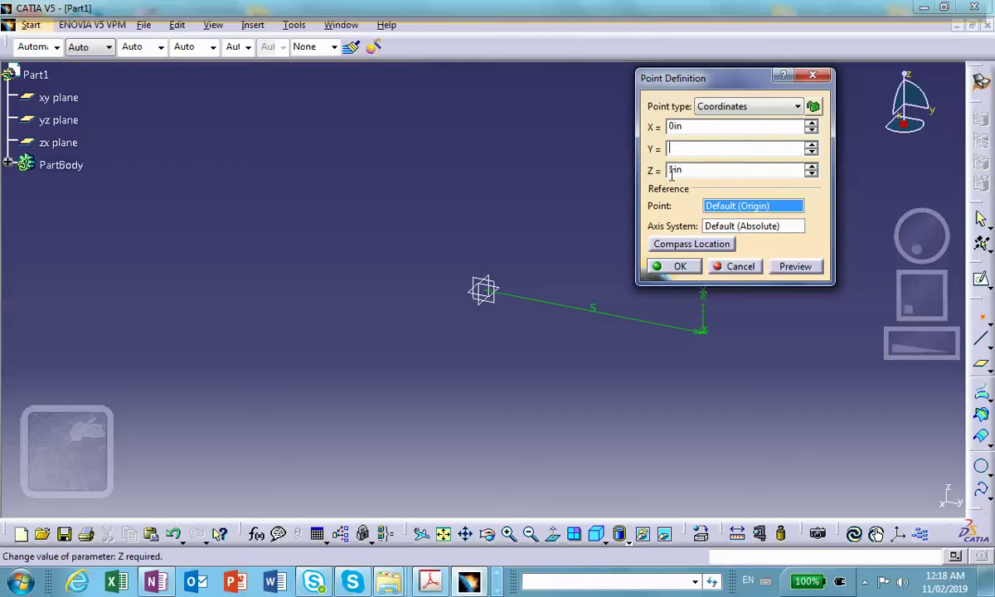
text(0)
key(Return)
click(655, 266)
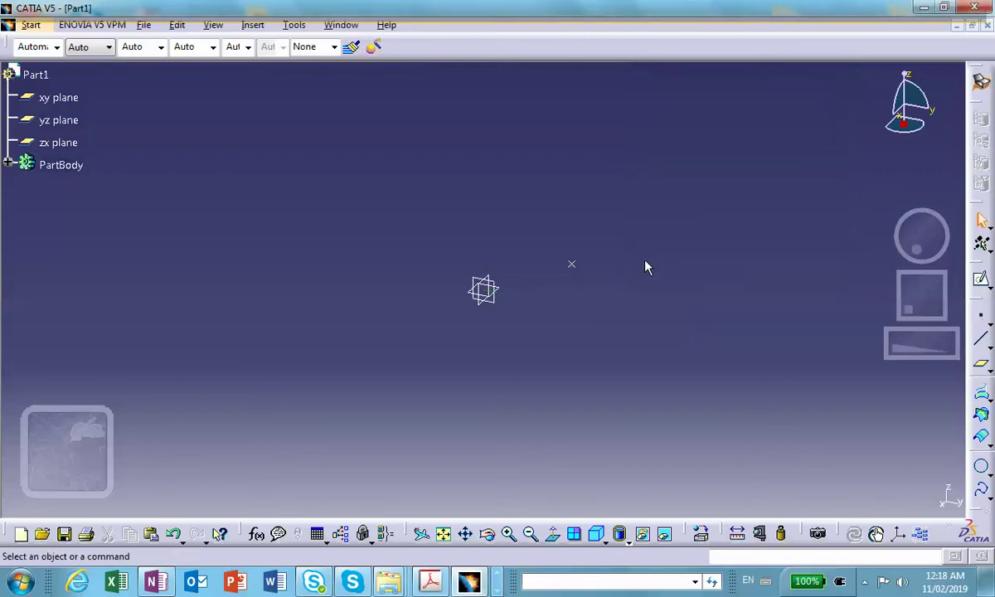
Create a second coordinate point at X 0, Y 5in, Z 3in.
click(981, 316)
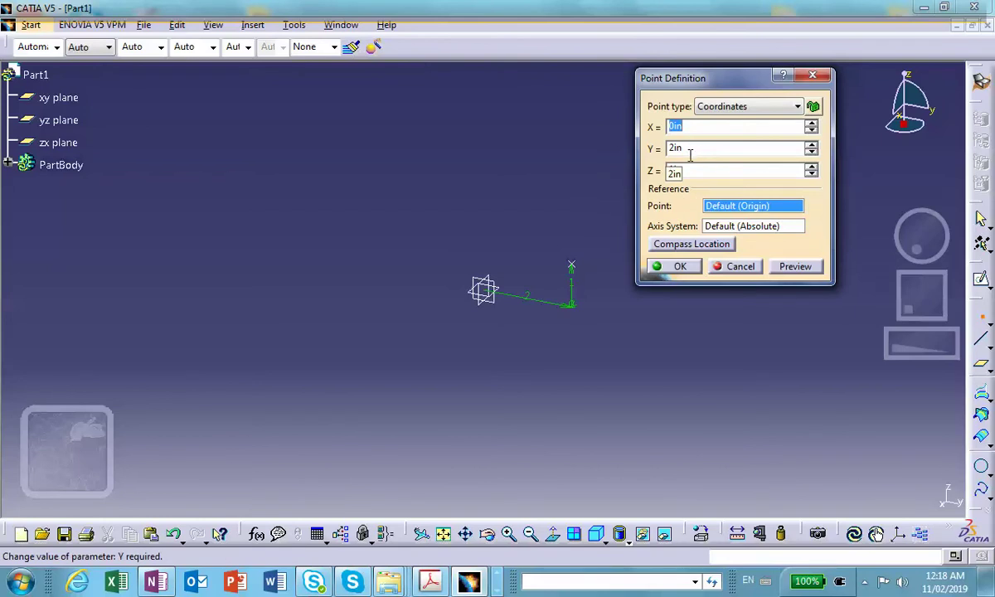
key(Tab)
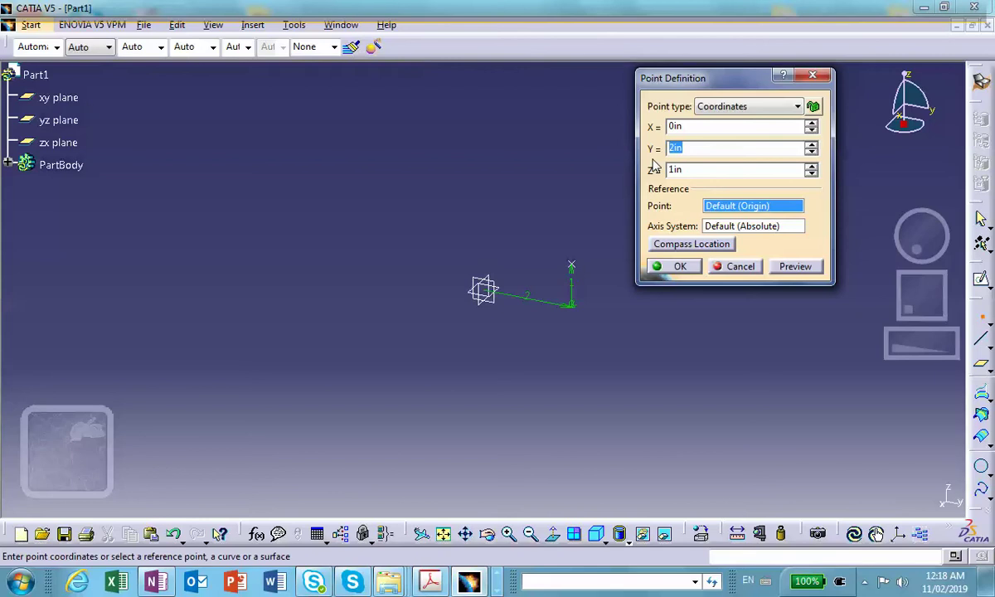
text(5)
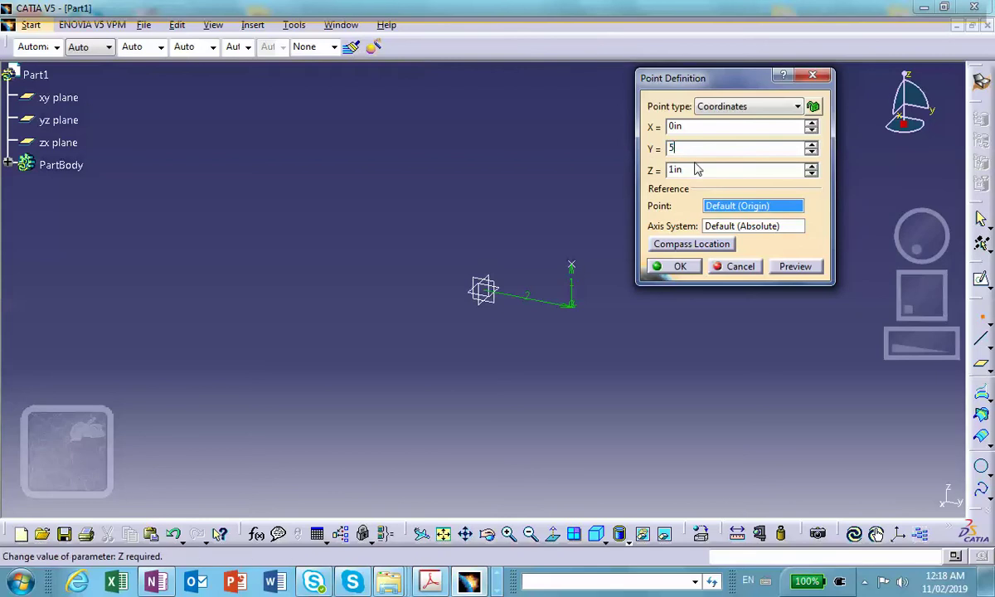
key(Tab)
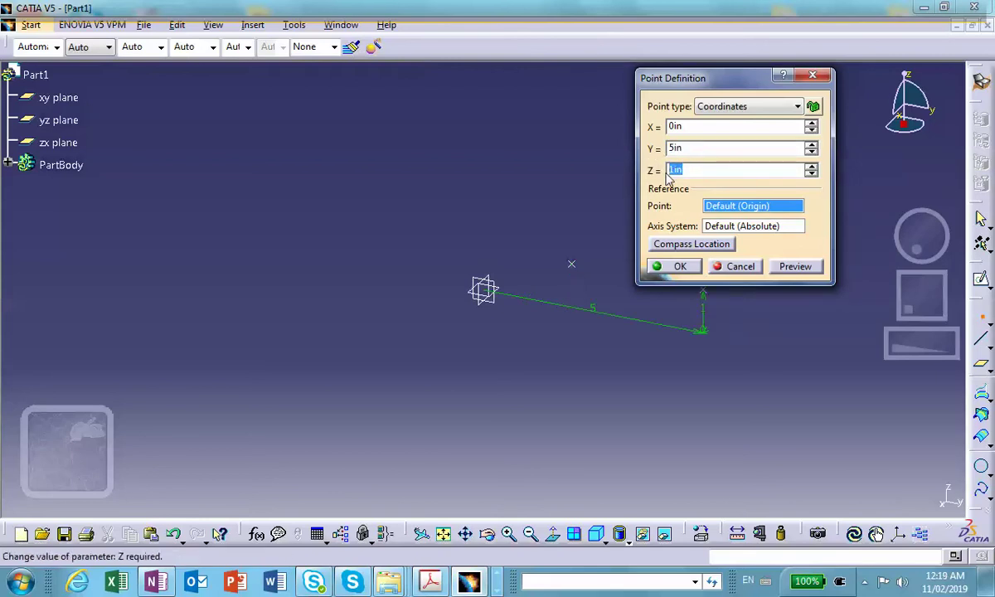
click(679, 266)
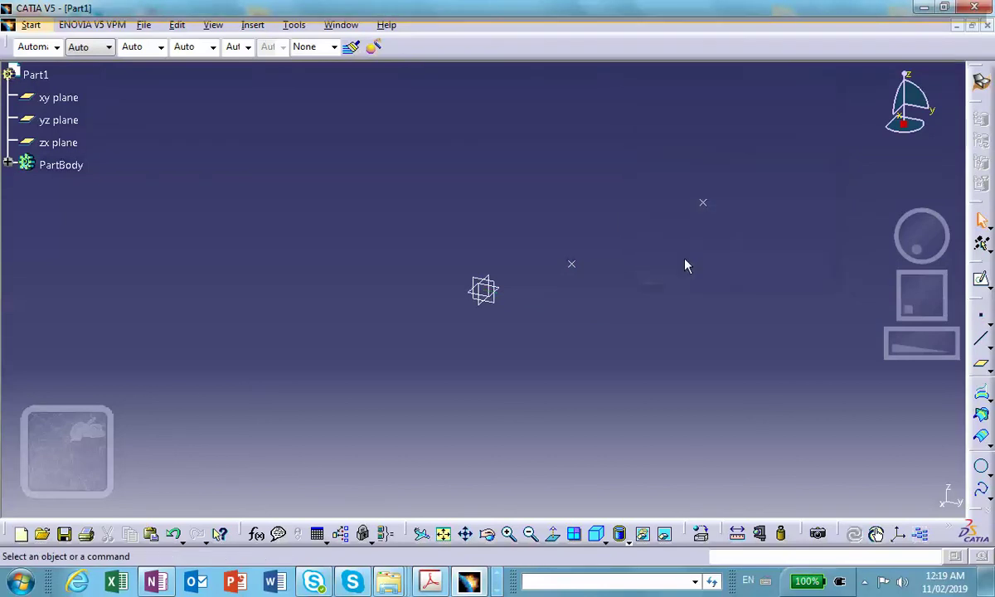
Create a Point-Point line joining the two points.
click(980, 339)
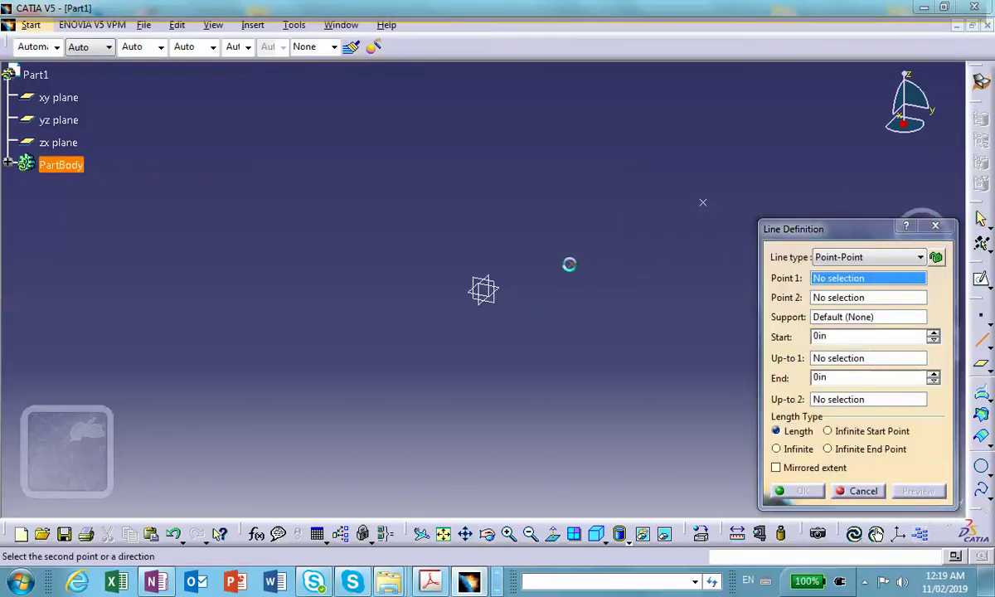
click(572, 264)
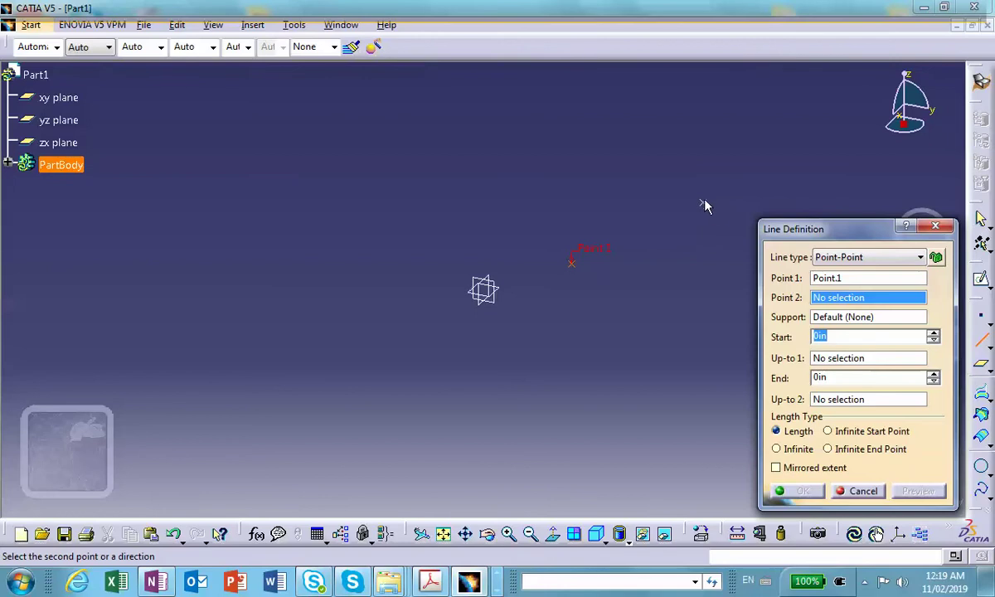
click(704, 202)
click(815, 491)
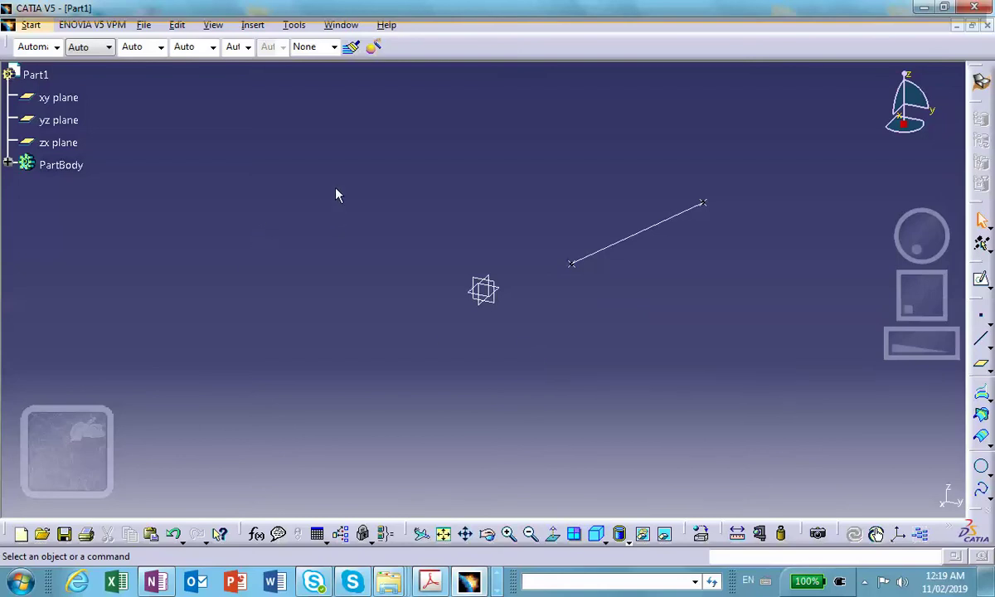
Undock the Wireframe, Surfaces and Operations toolbars as floating palettes.
middle_drag(578, 203, 460, 225)
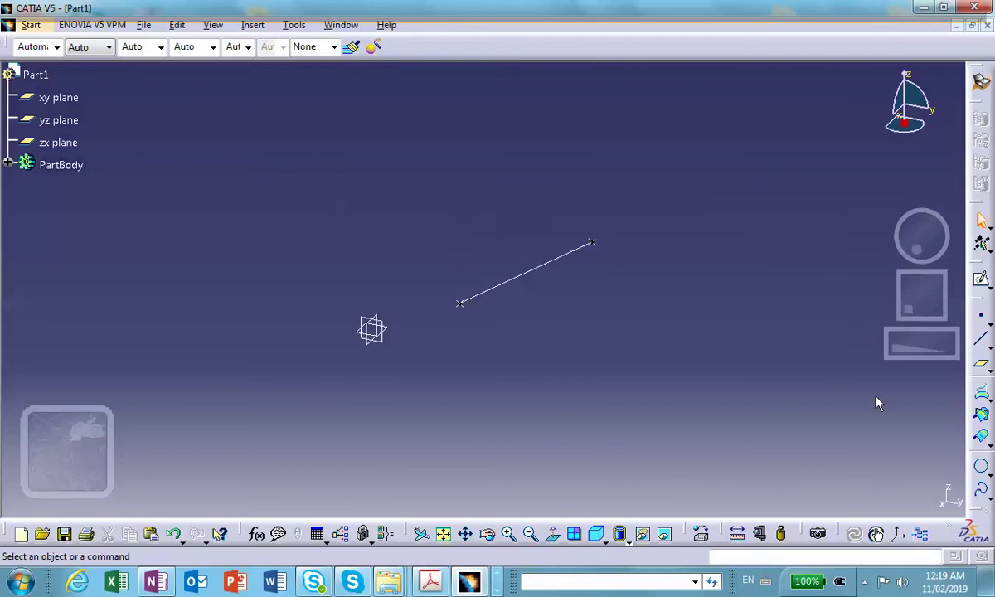
drag(977, 308, 936, 299)
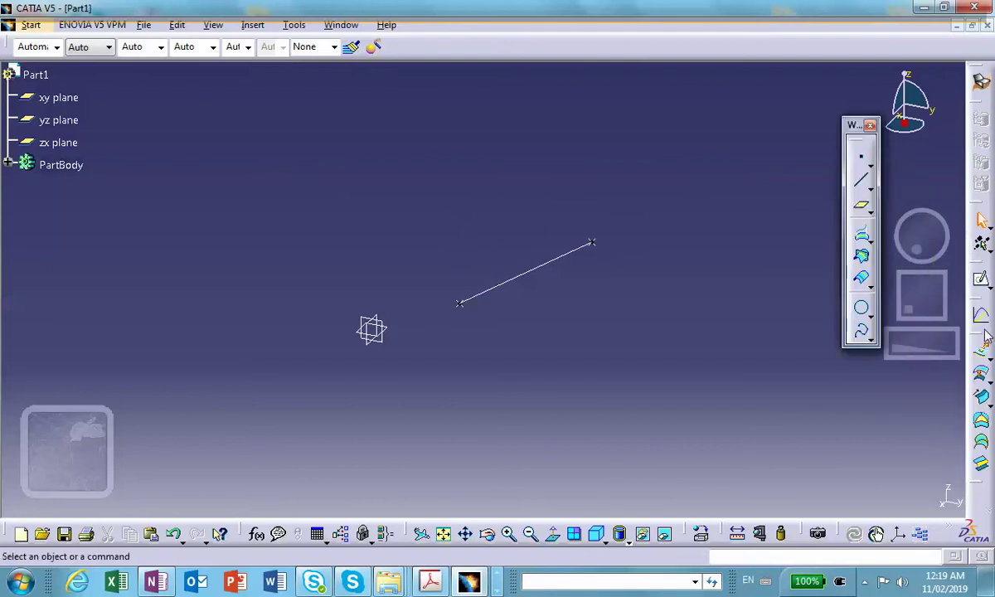
drag(986, 333, 808, 153)
drag(980, 339, 781, 332)
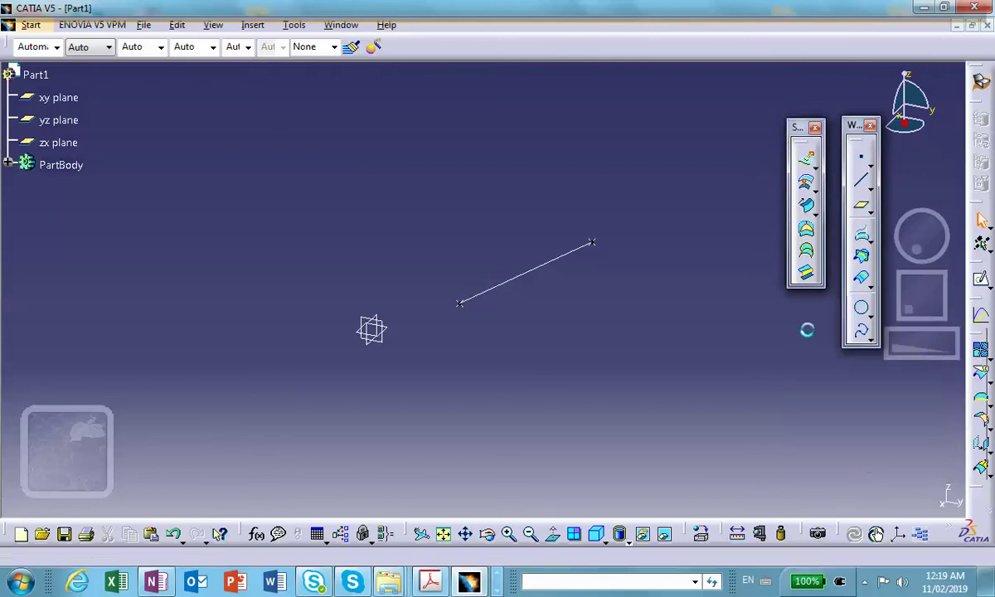
Open Swept Surface Definition and choose the Circle profile type.
click(809, 207)
middle_drag(566, 343, 519, 241)
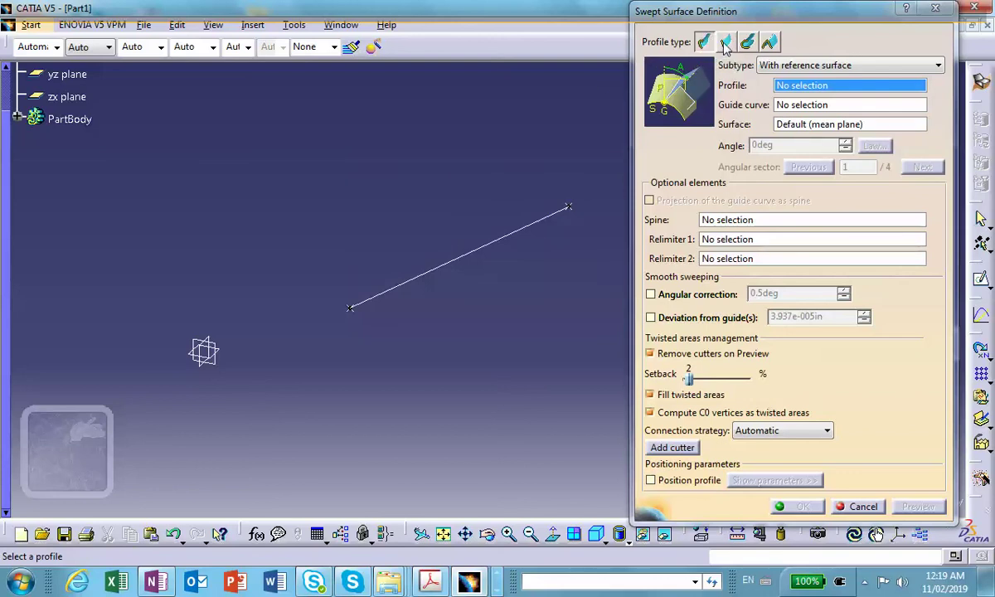
click(748, 43)
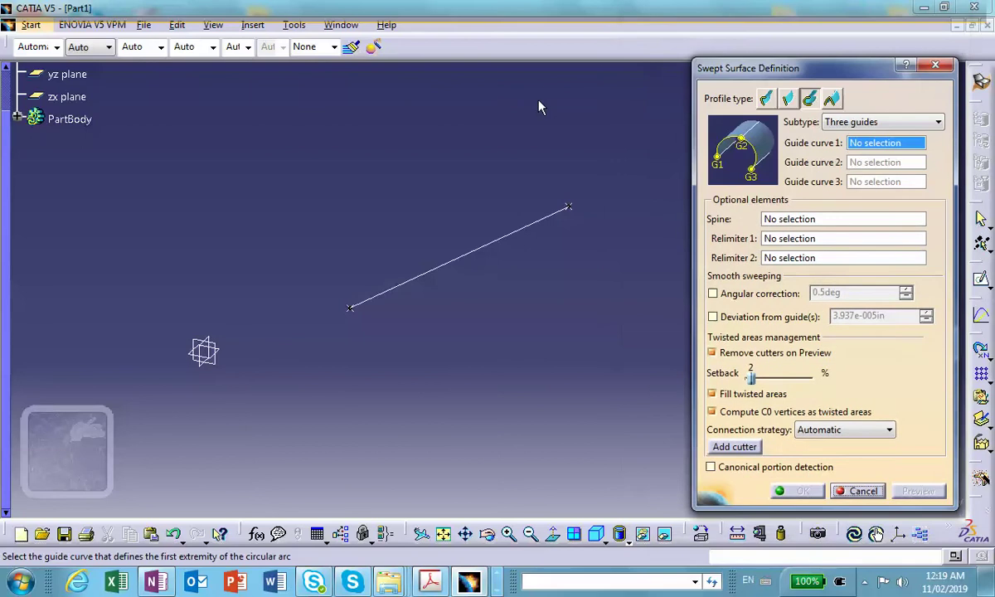
Set the circular sweep subtype to 'Center and radius'.
click(937, 123)
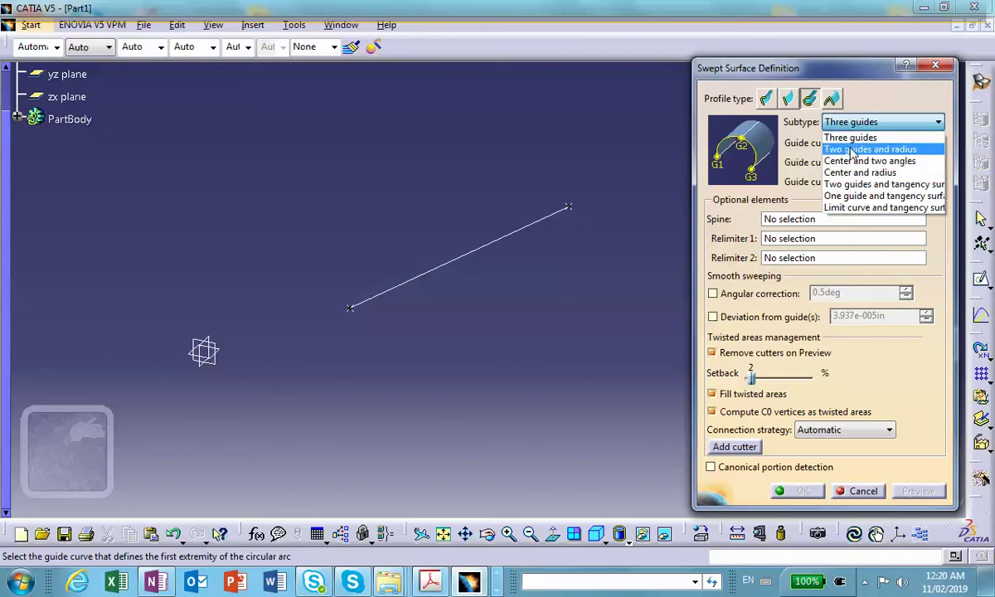
click(845, 173)
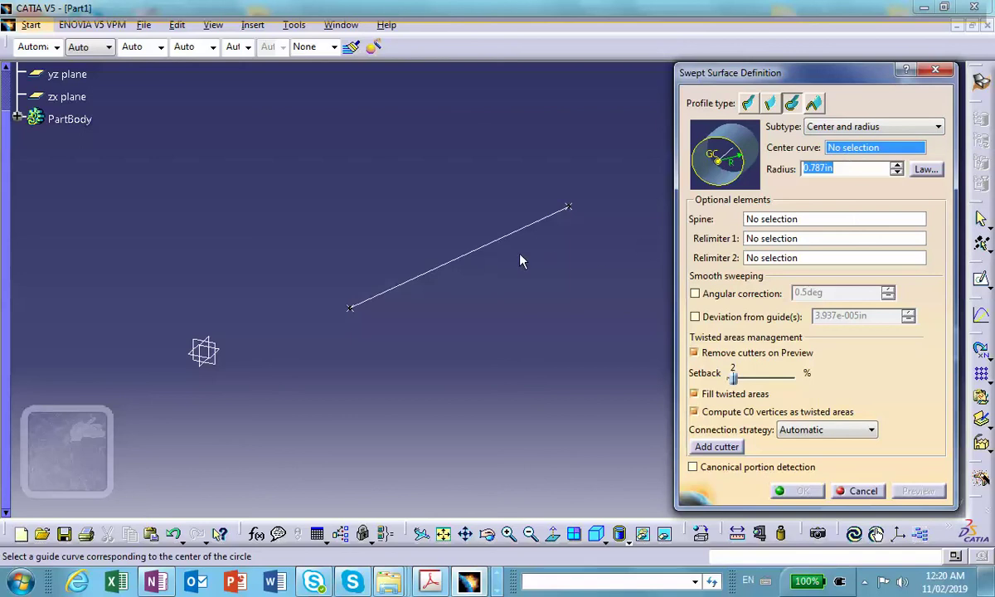
Sweep along Line.1 with radius 0.5in, preview it, and open the radius Law definition.
click(494, 243)
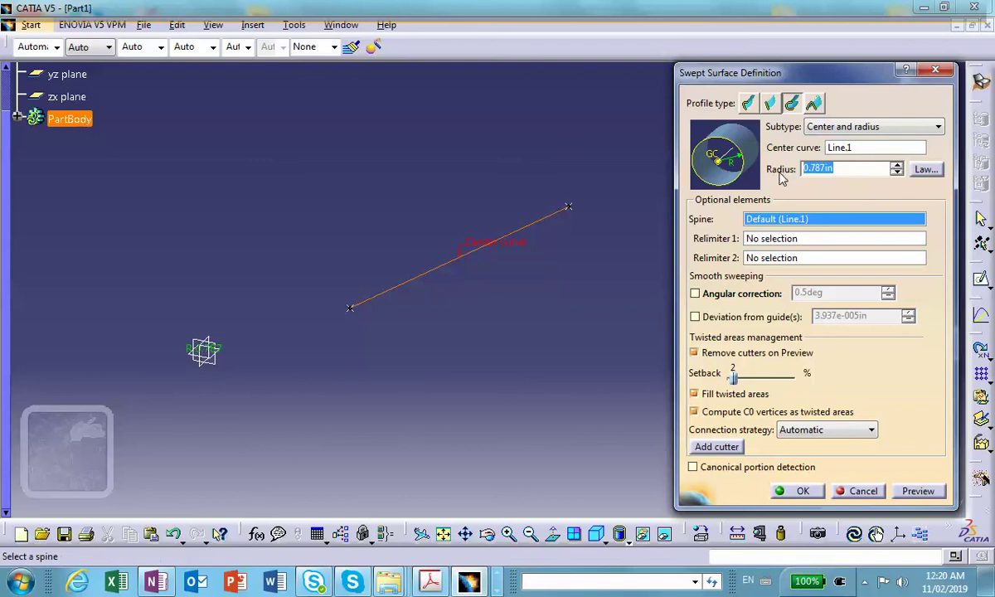
text(.5)
click(918, 491)
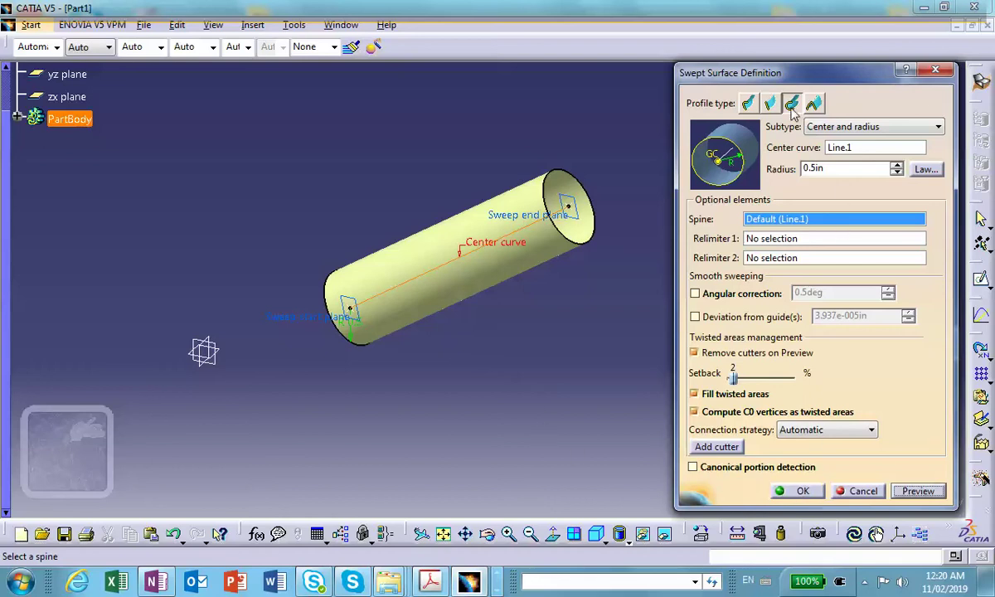
click(926, 170)
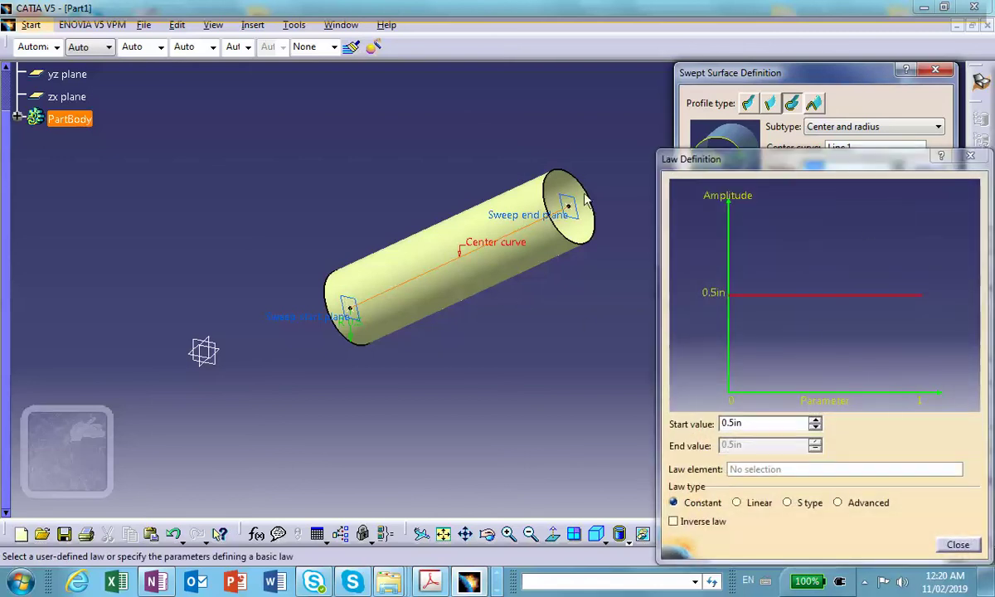
Orbit and pan into a Front View of the 0.5in cylinder preview.
ctrl+middle_drag(412, 370, 369, 325)
middle_drag(224, 203, 204, 245)
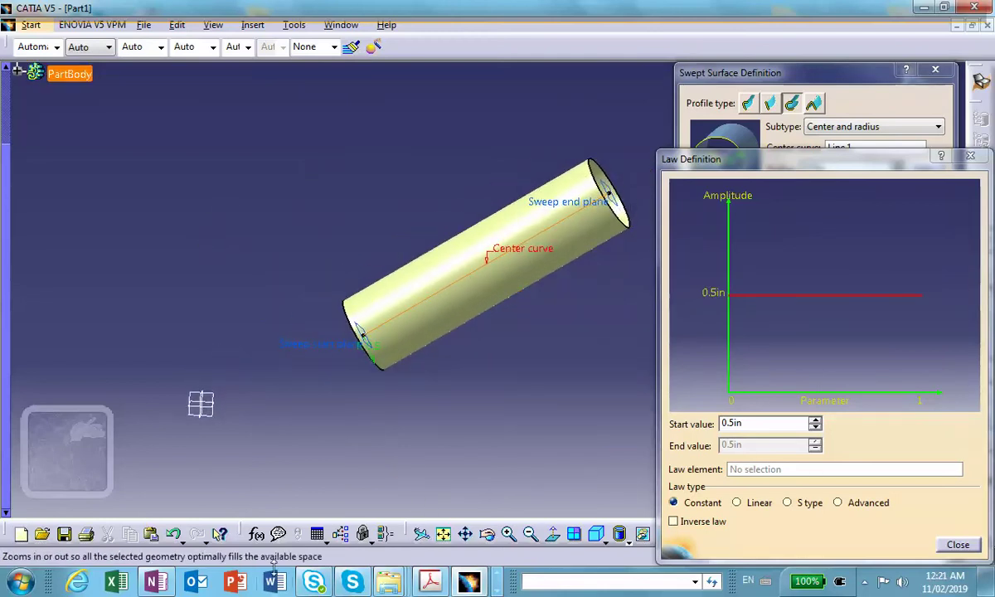
drag(573, 534, 585, 415)
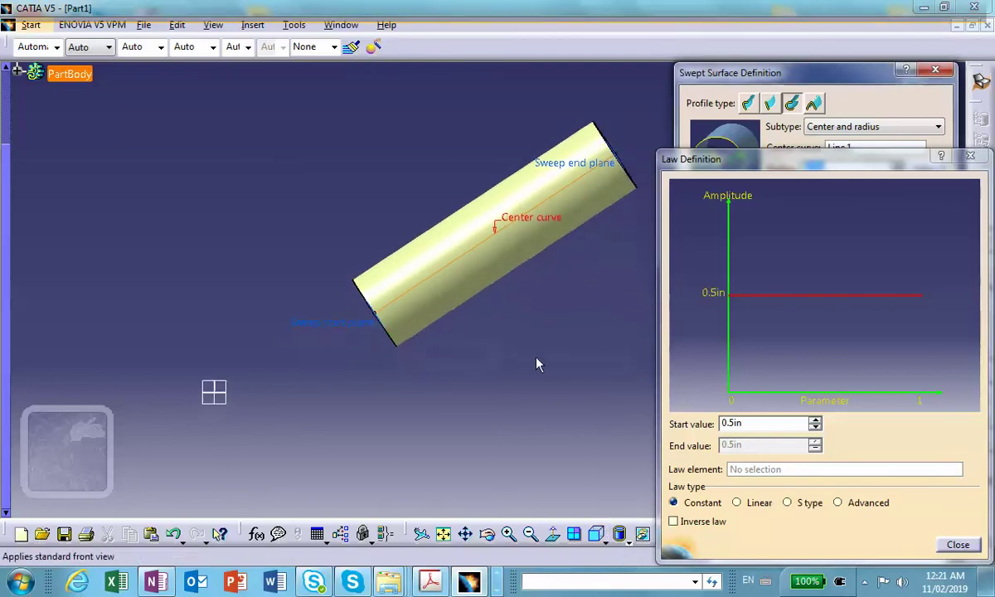
middle_drag(526, 342, 467, 395)
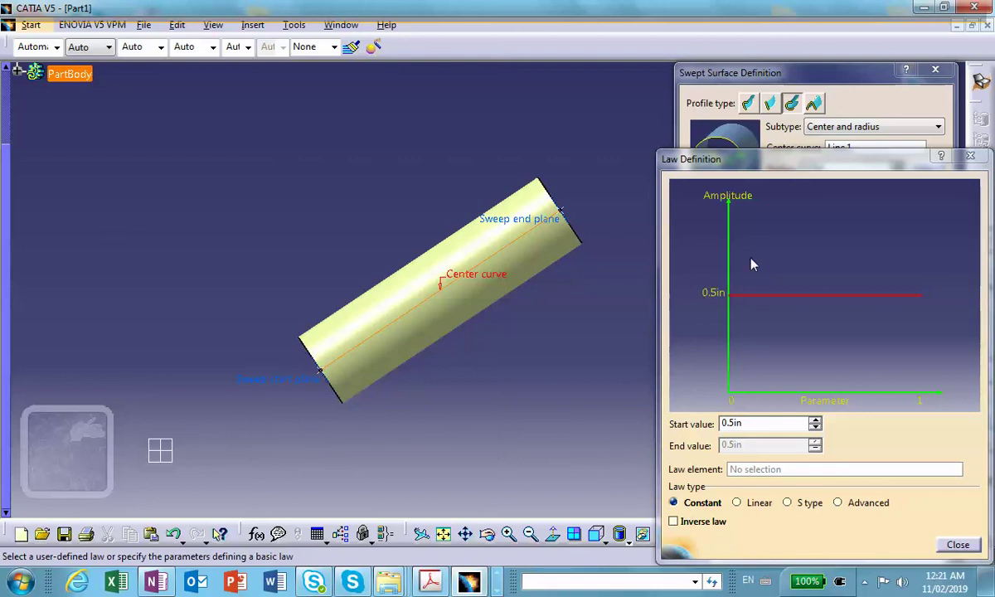
Set a Linear radius law from 0.25in to 1in and preview the resulting cone.
click(737, 504)
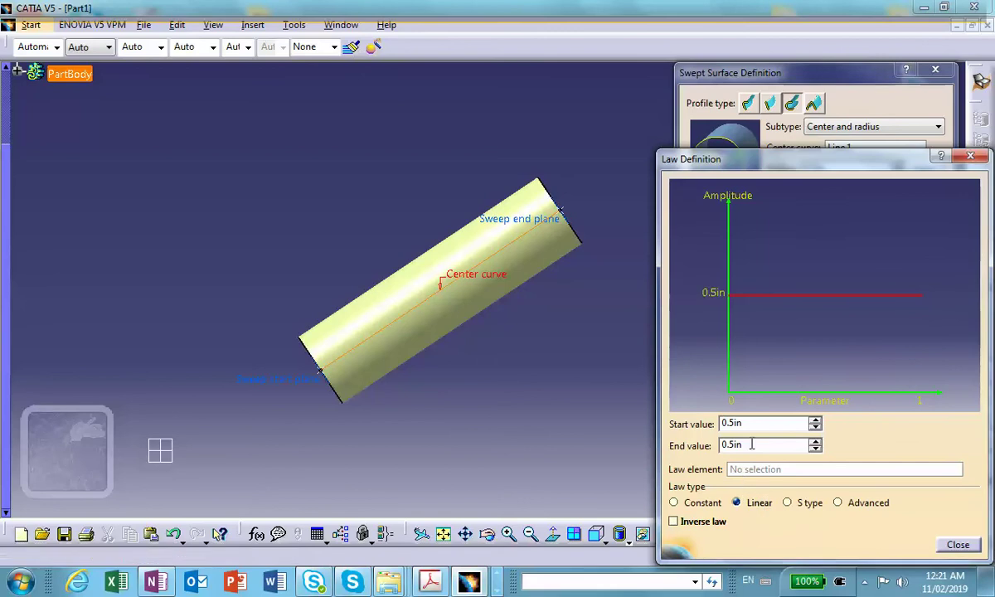
key(Tab)
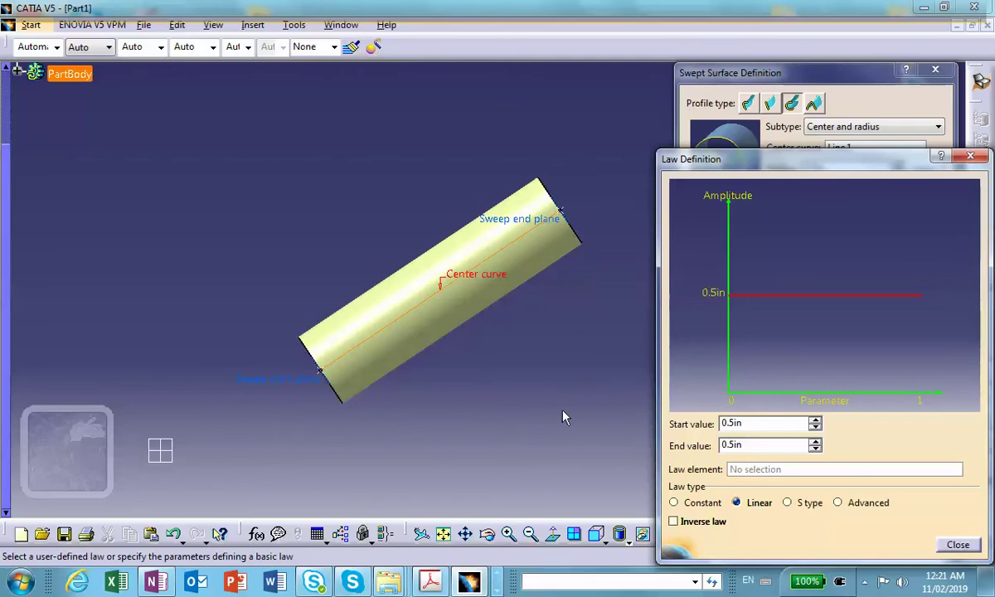
double_click(733, 423)
text(-.)
text(25)
key(Tab)
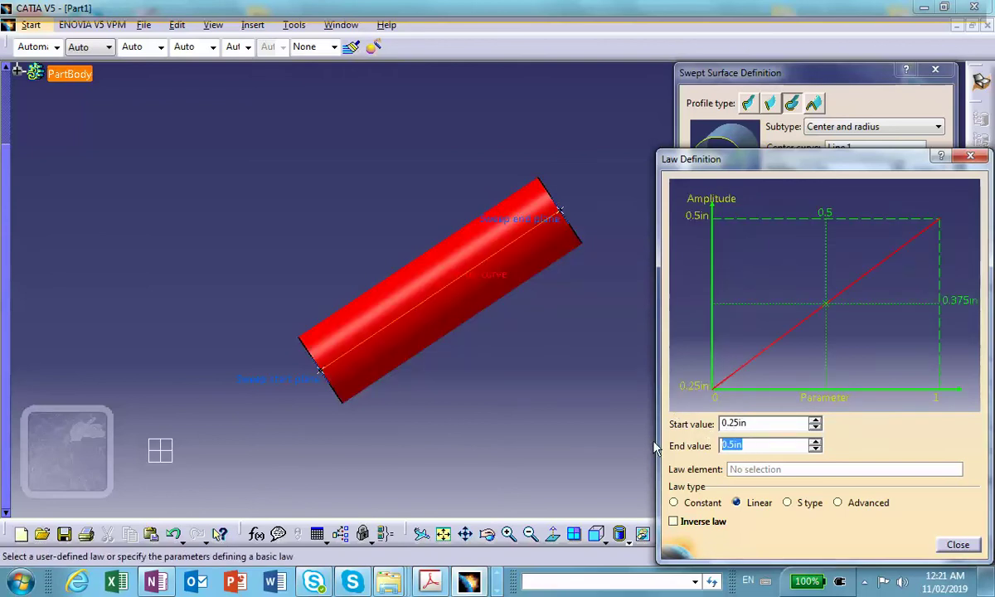
text(1)
click(781, 422)
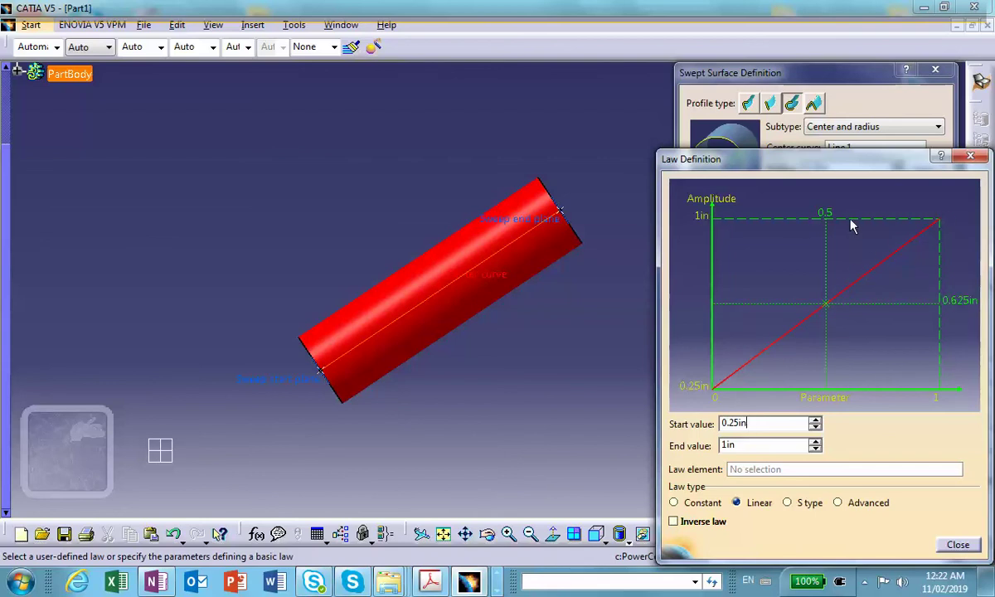
click(957, 545)
click(917, 491)
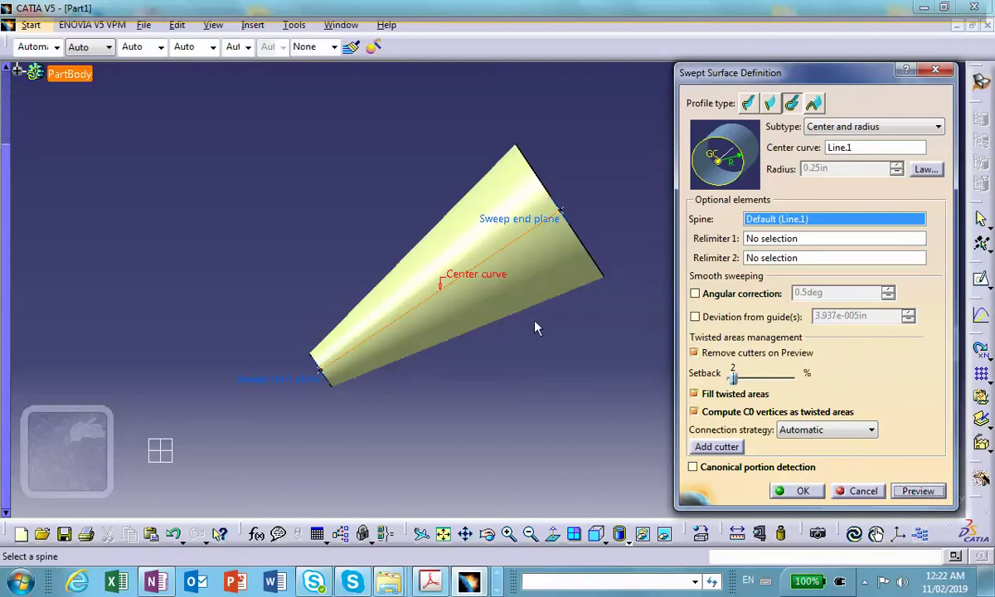
Inspect the cone's base, then change the linear law to start at 1in and end at 0.25in.
middle_drag(585, 274, 376, 367)
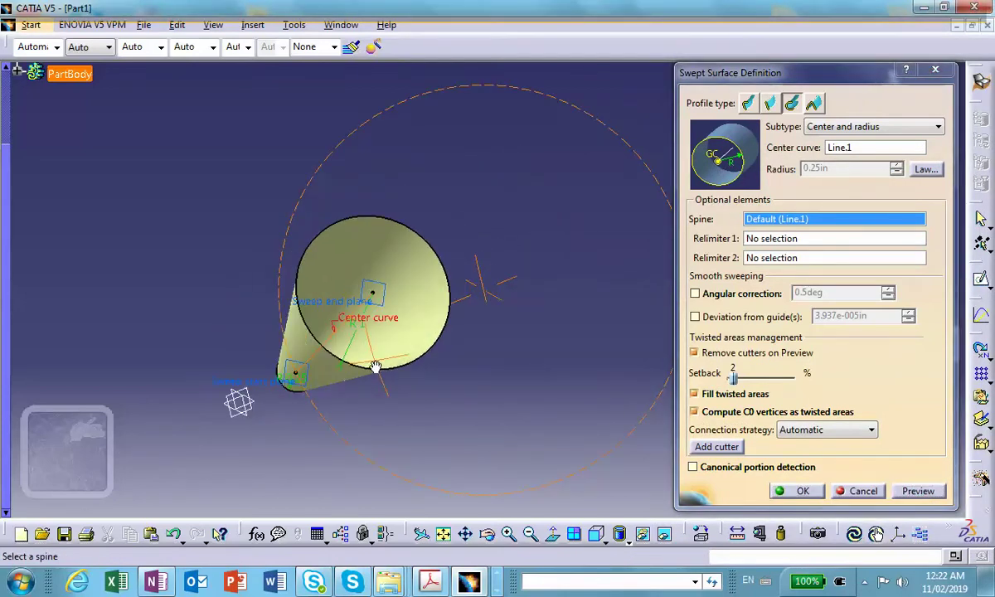
click(597, 535)
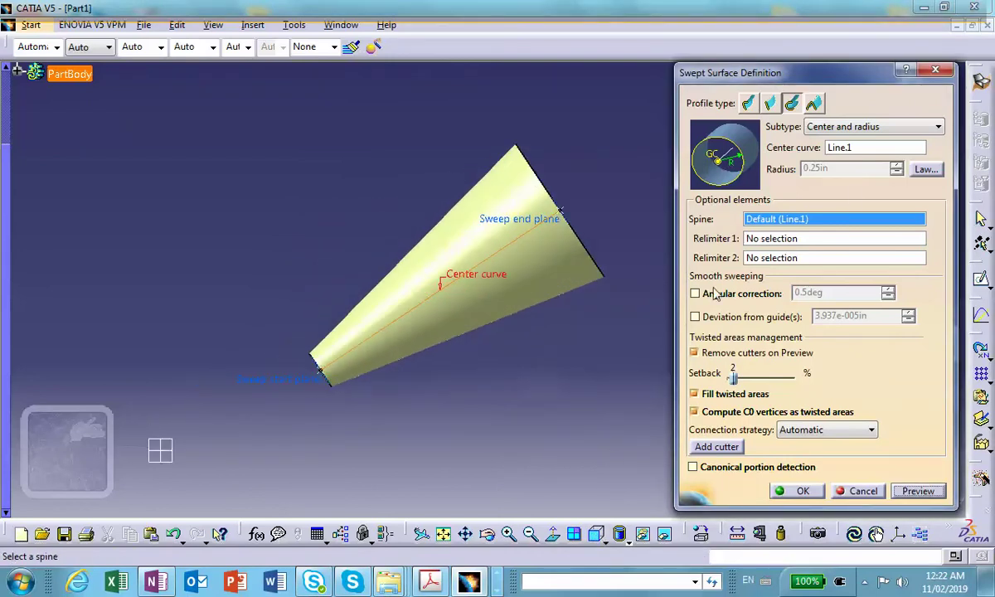
click(925, 170)
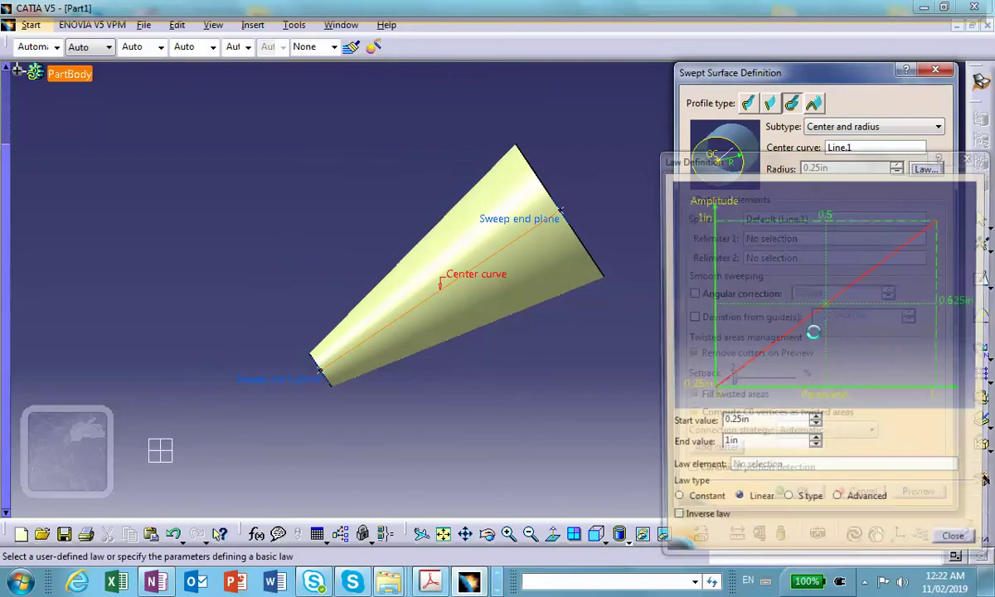
double_click(751, 423)
text(1)
key(Tab)
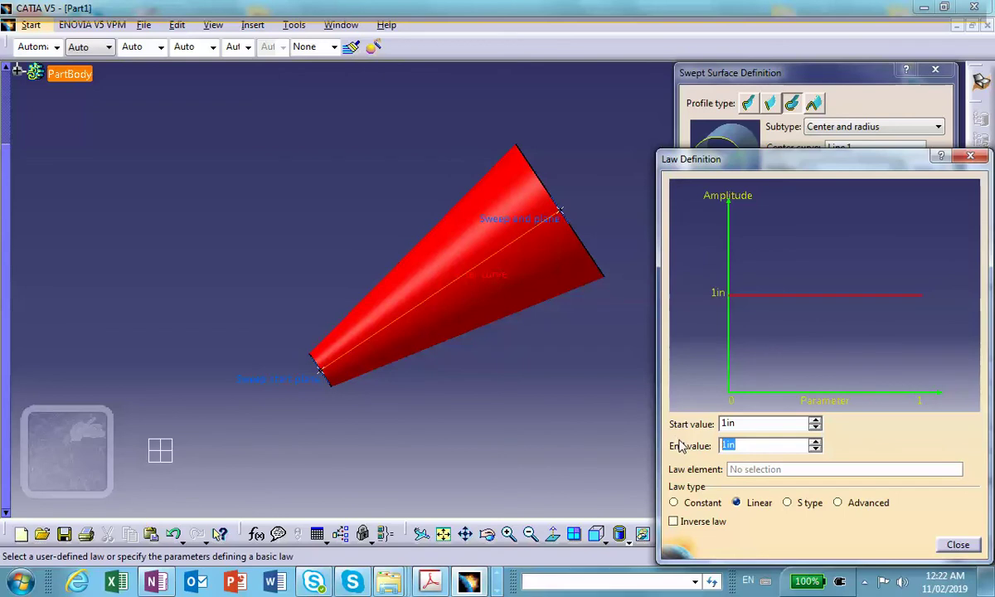
text(.25)
Preview the reversed taper and reopen the Law Definition to check it.
click(957, 546)
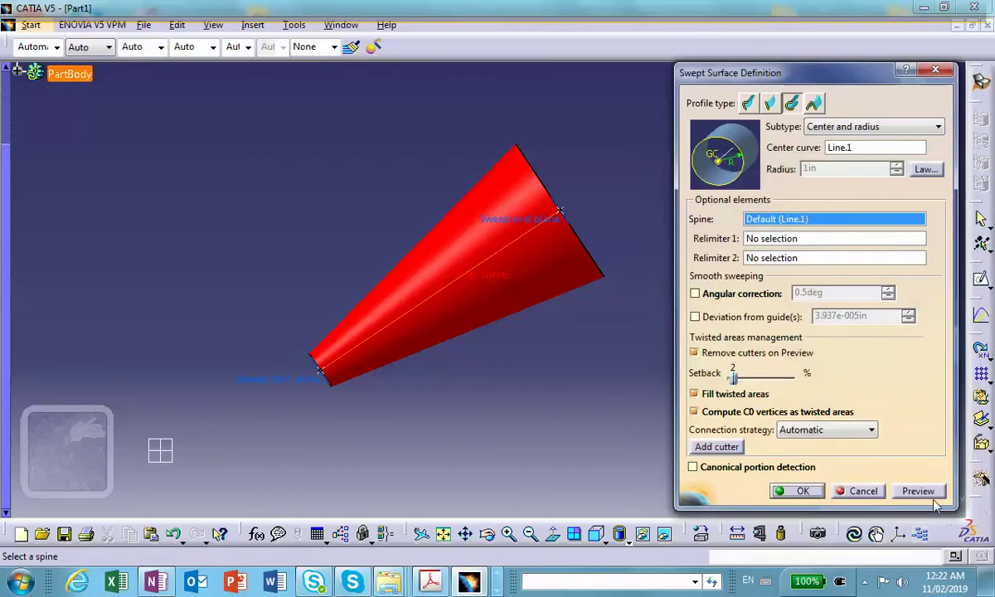
click(917, 491)
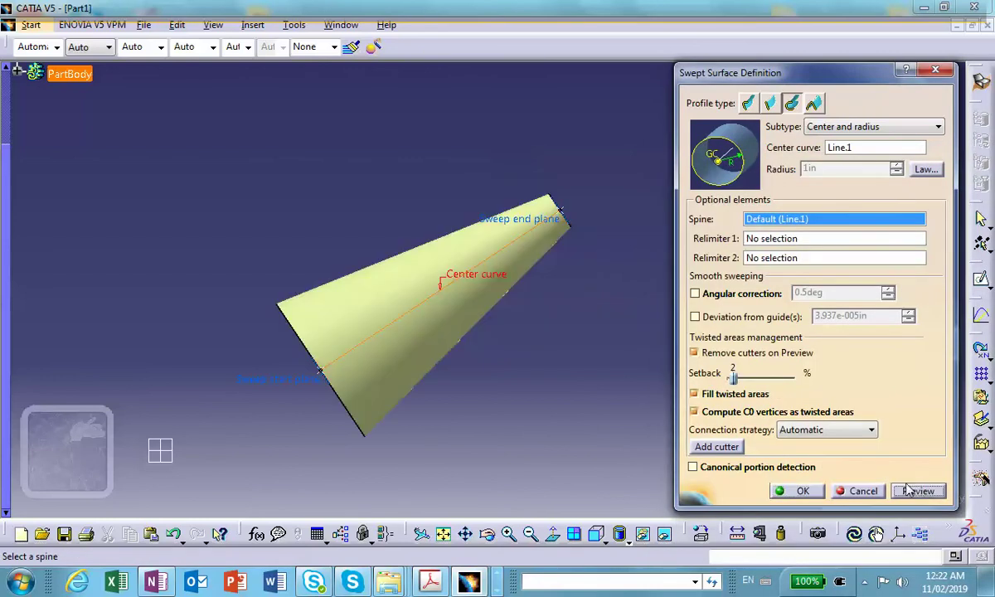
click(926, 169)
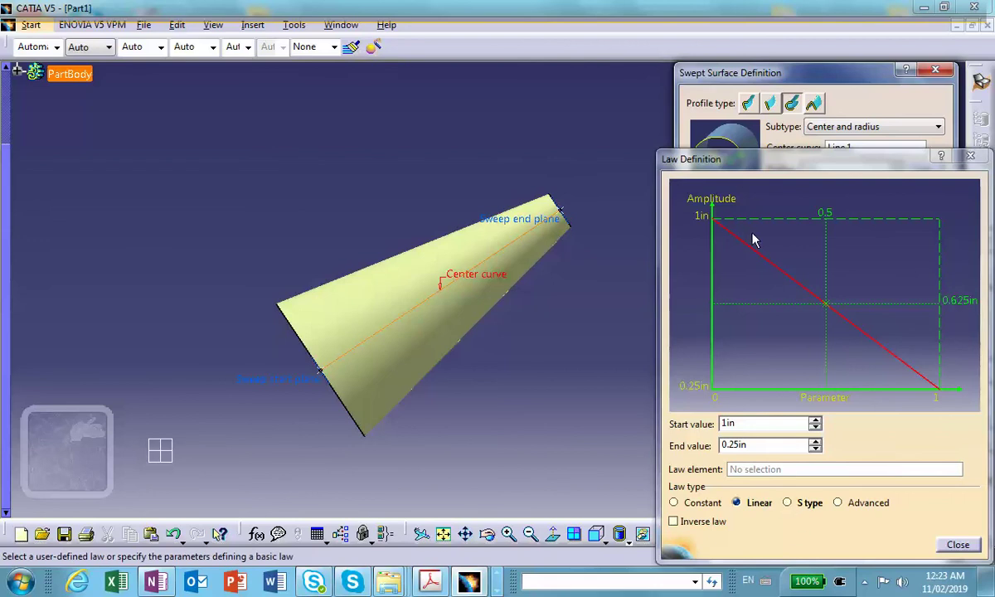
Switch the radius law to S type, preview the eased 1in-to-0.25in taper, and reopen the law.
click(787, 503)
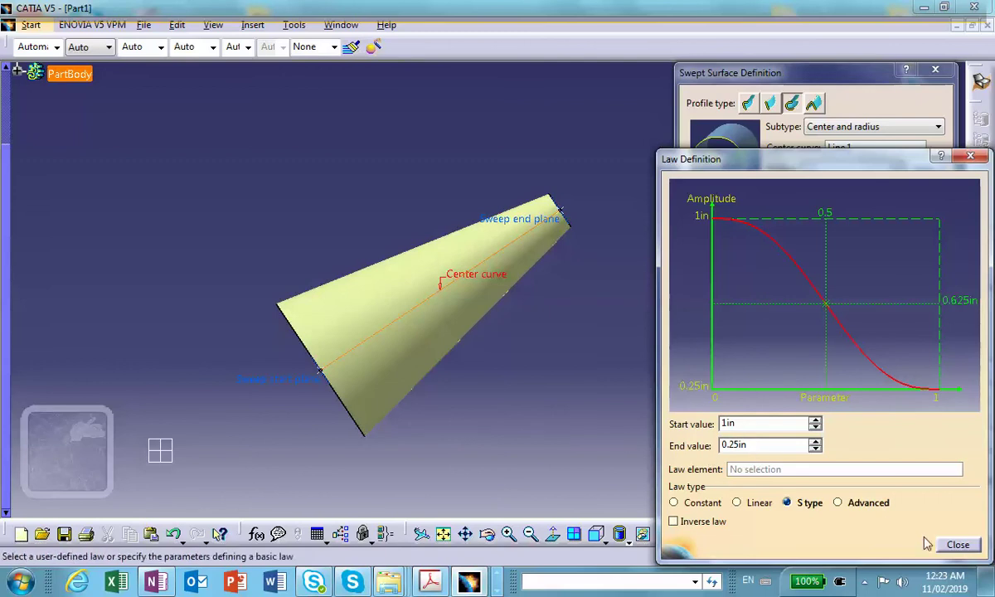
click(958, 544)
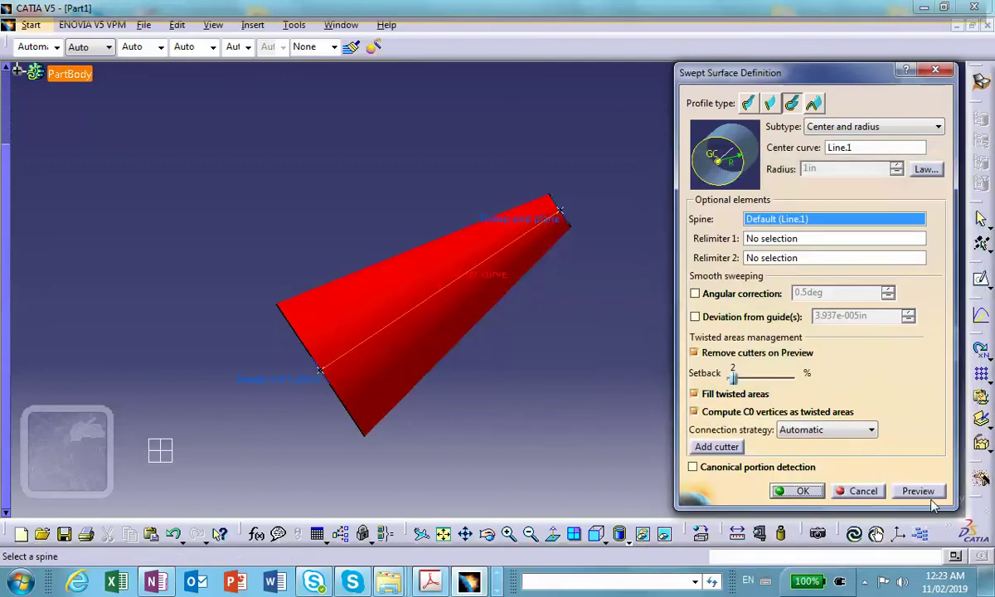
click(917, 491)
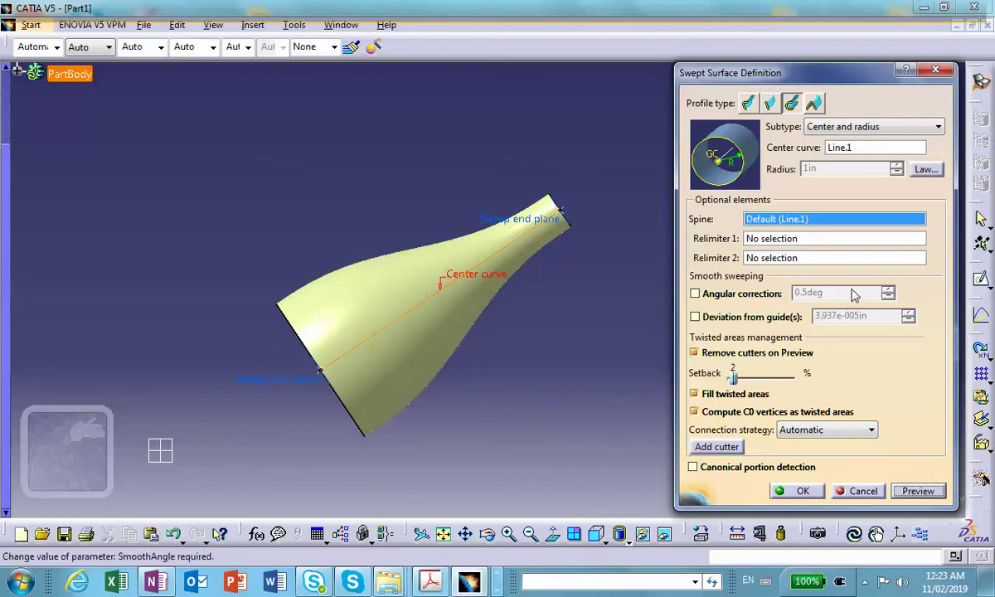
click(925, 169)
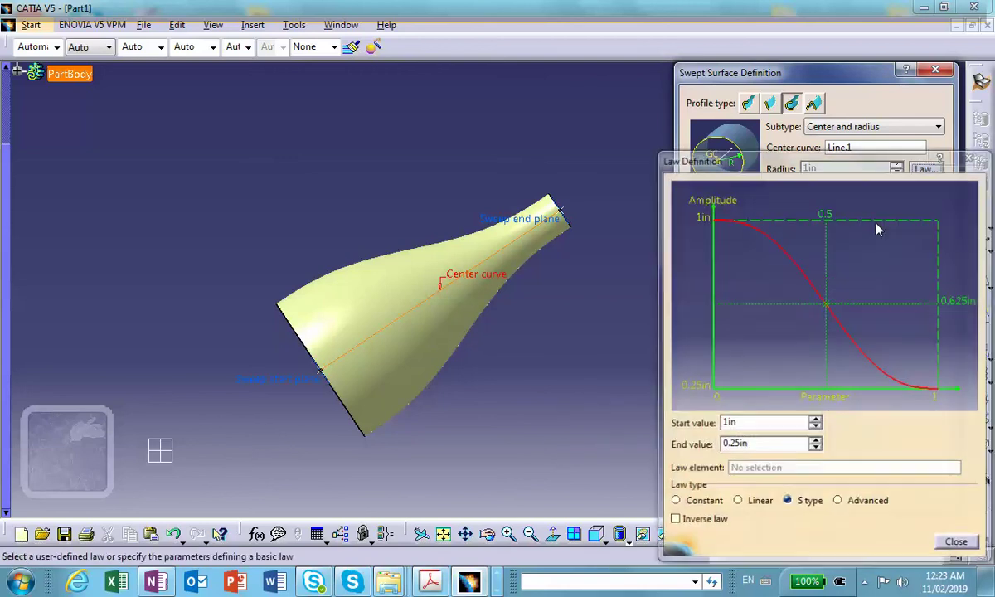
Set the S-type law's start value to 0.25in and end value to 1in, then preview.
double_click(750, 422)
text(0.25)
click(759, 444)
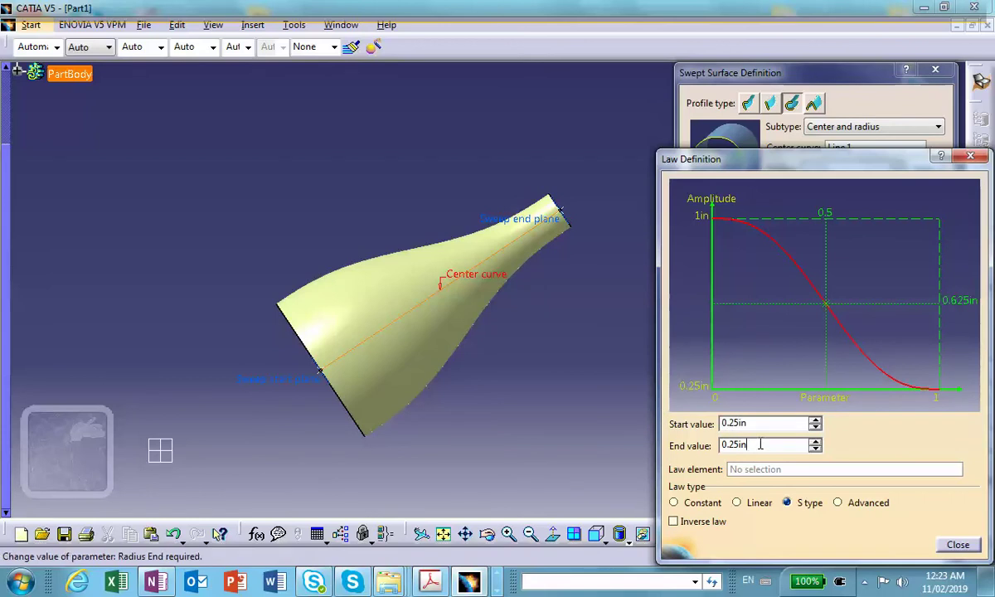
key(Return)
text(11)
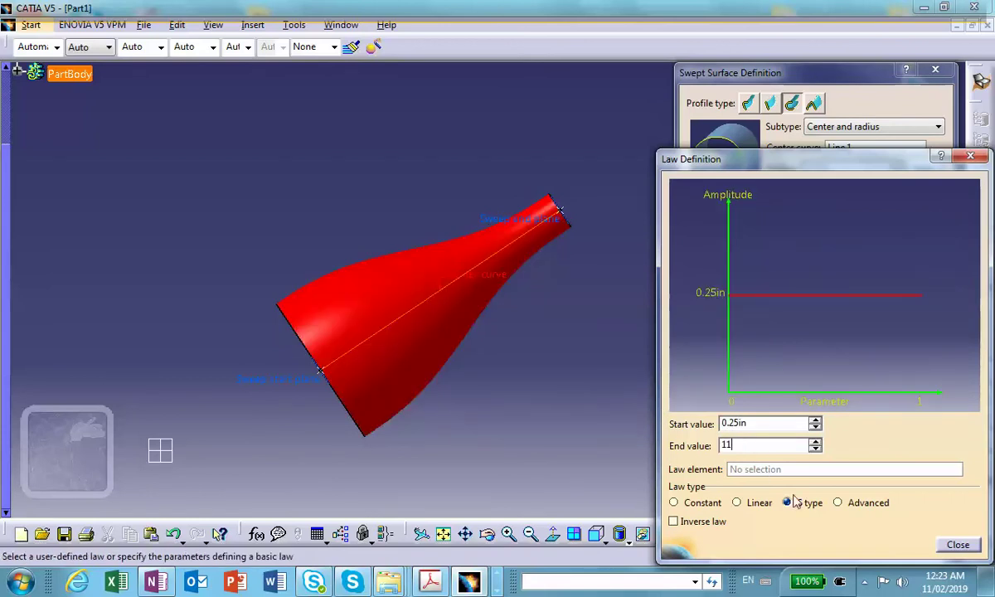
click(957, 545)
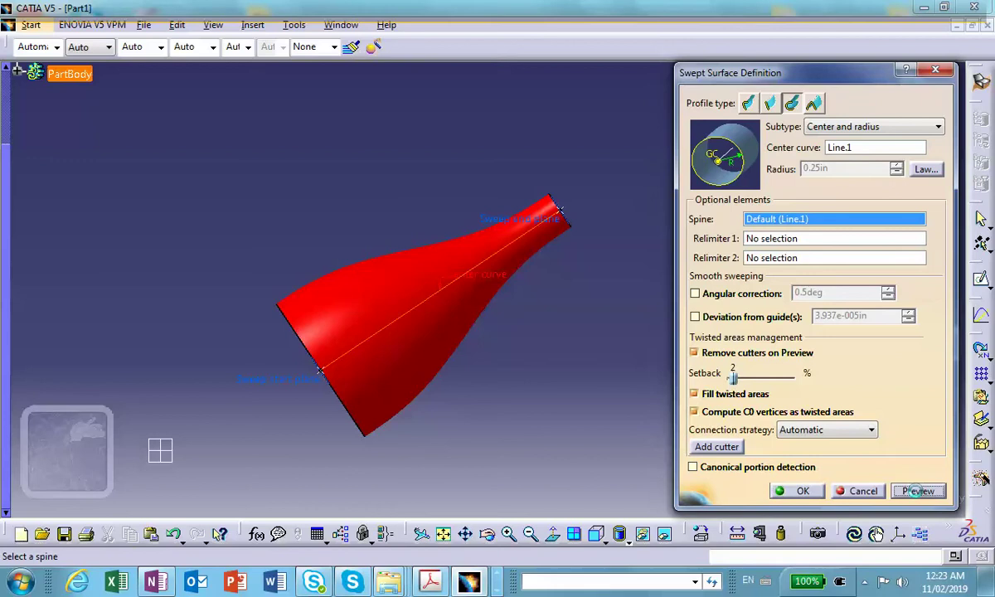
click(918, 491)
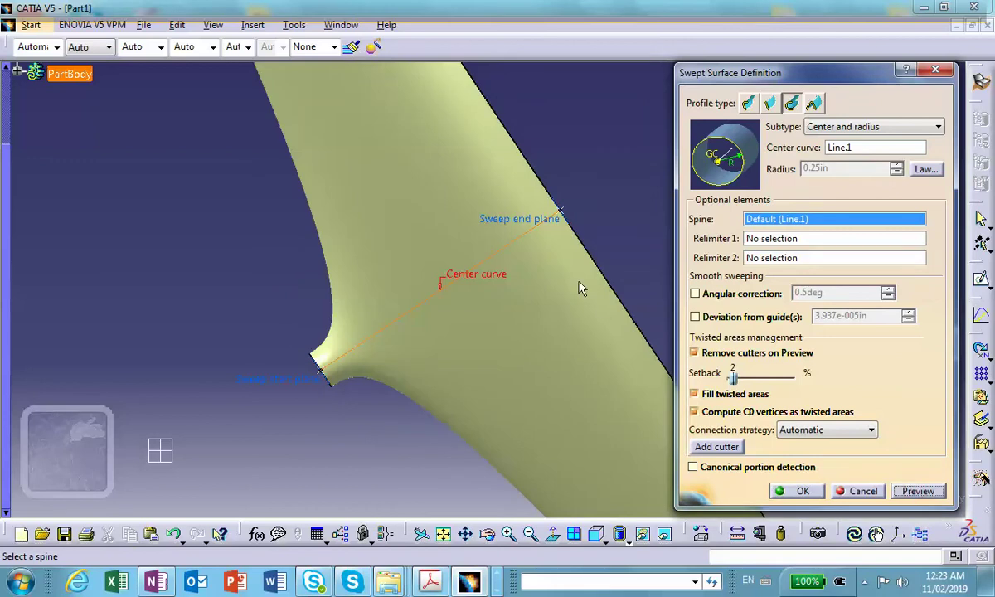
Correct the mistyped 11in end value and preview the flared sweep again.
click(926, 169)
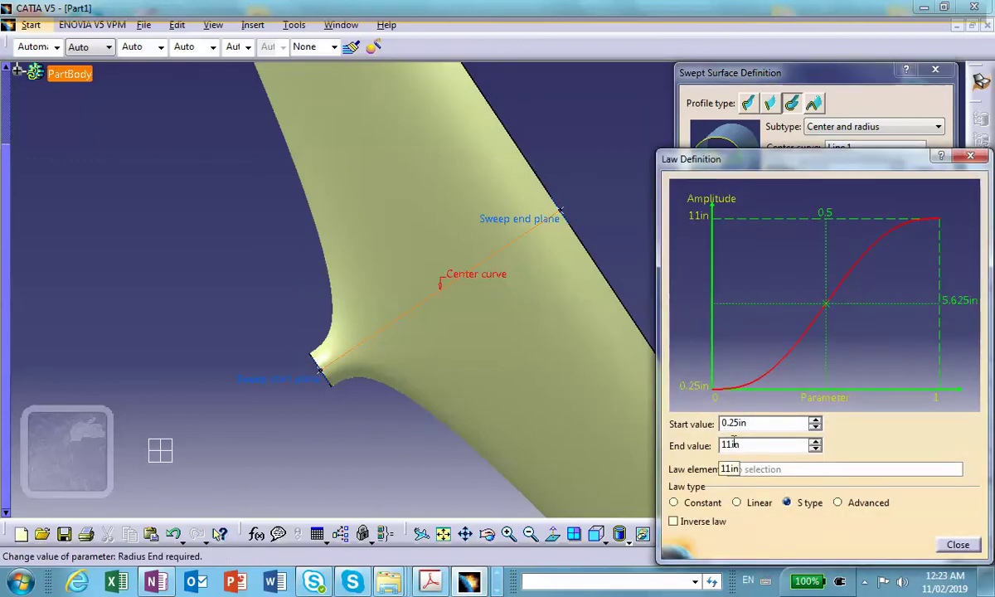
double_click(728, 445)
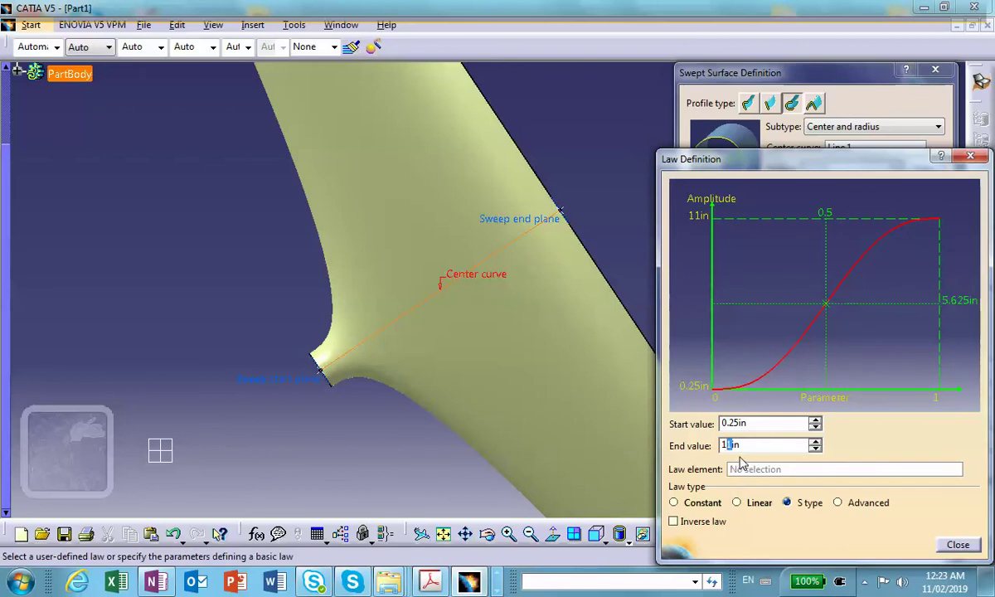
text(5)
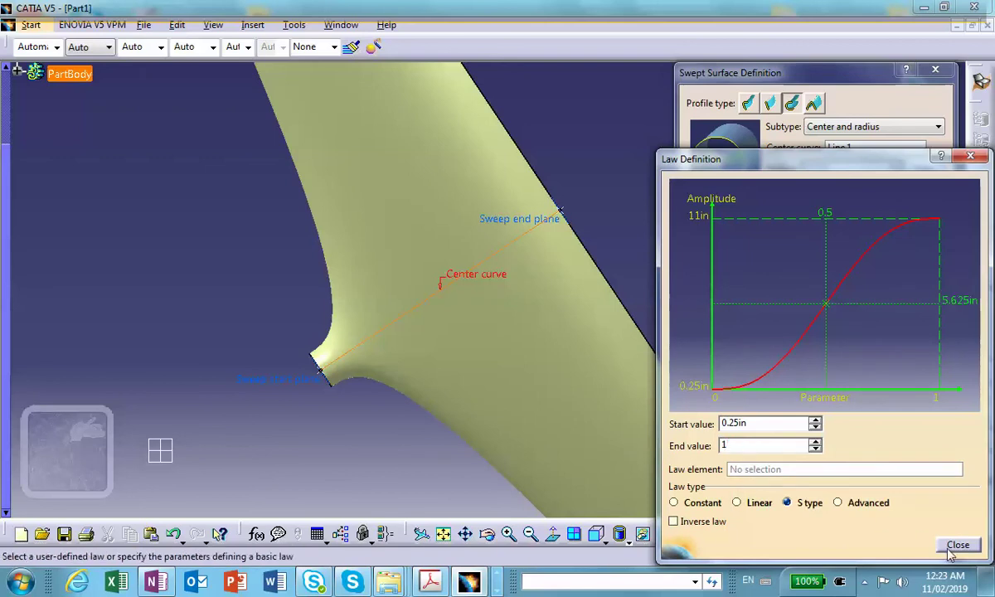
click(958, 544)
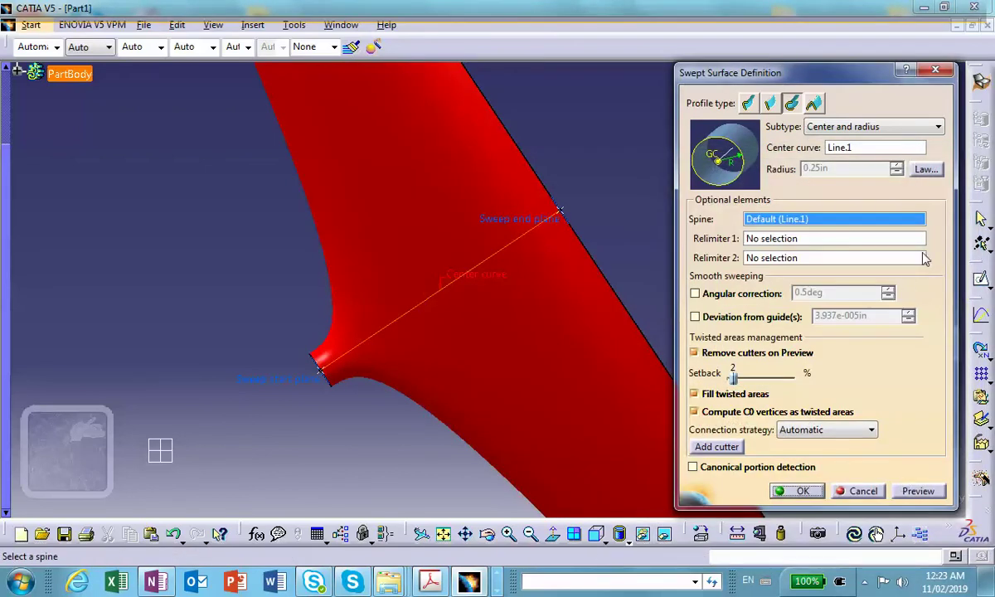
click(916, 490)
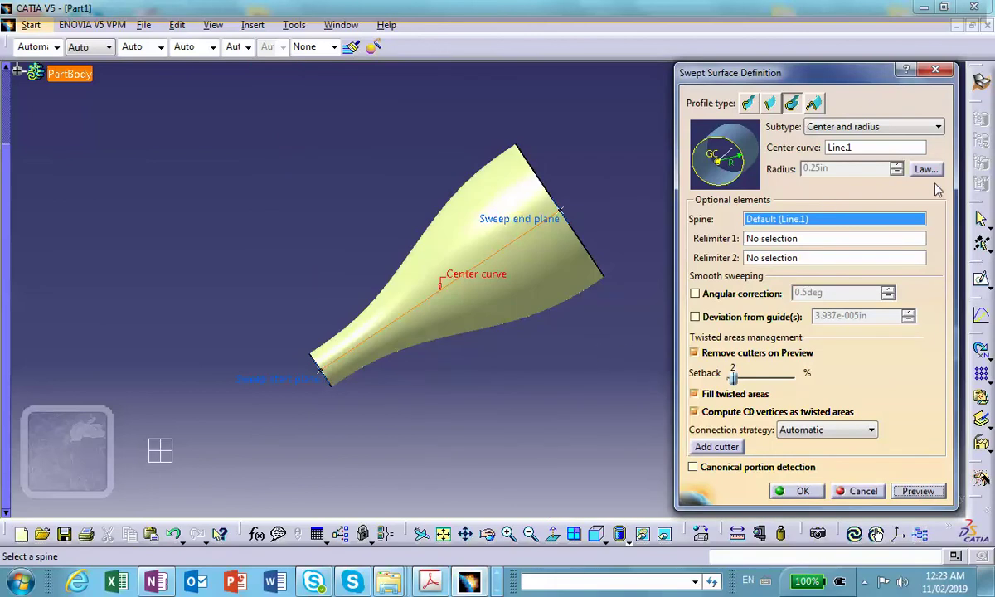
Turn on Inverse law for the S-type radius law, keeping start 0.25in and end 1in.
click(925, 169)
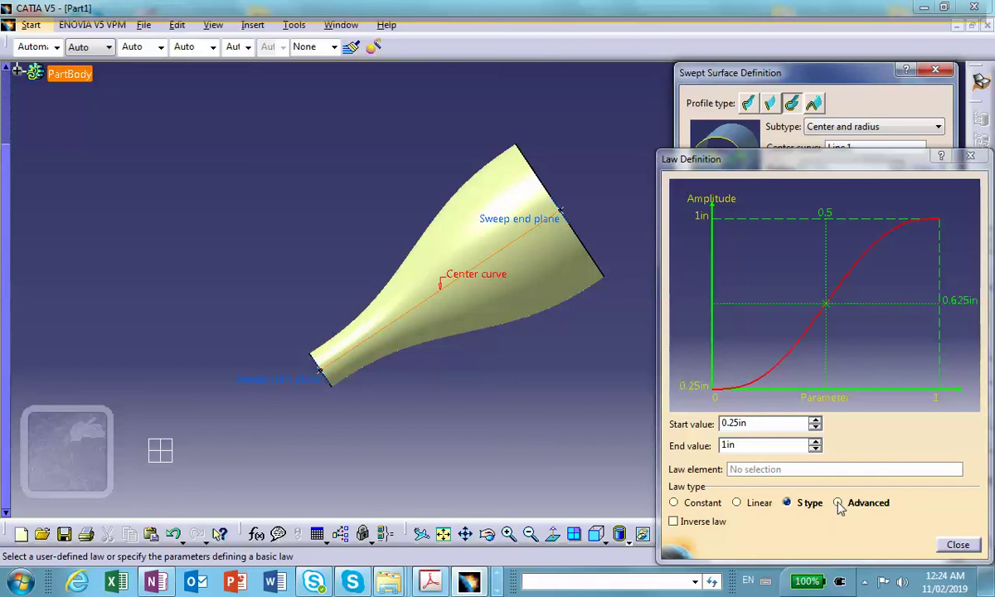
click(672, 522)
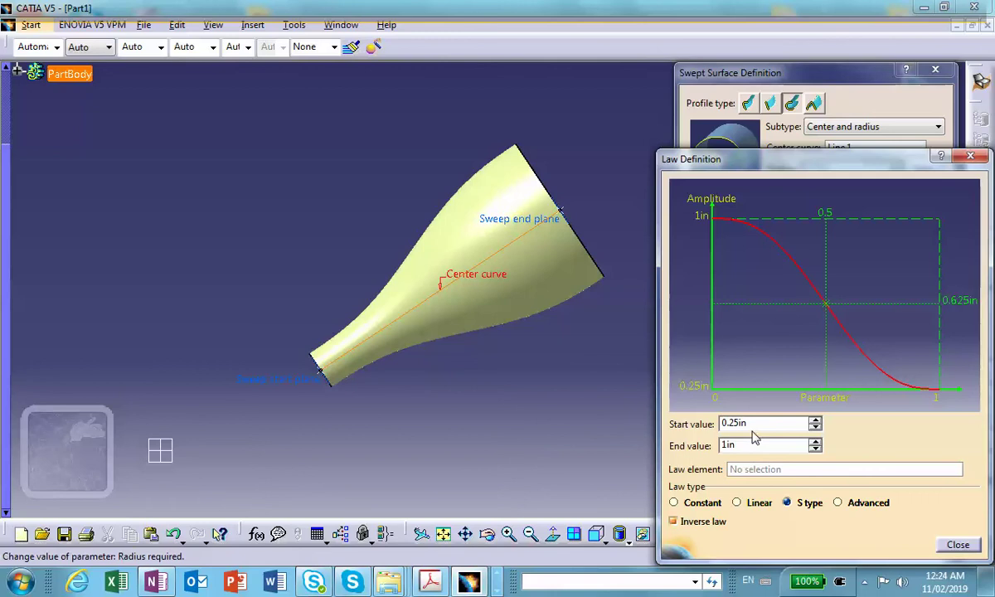
text(0.25in)
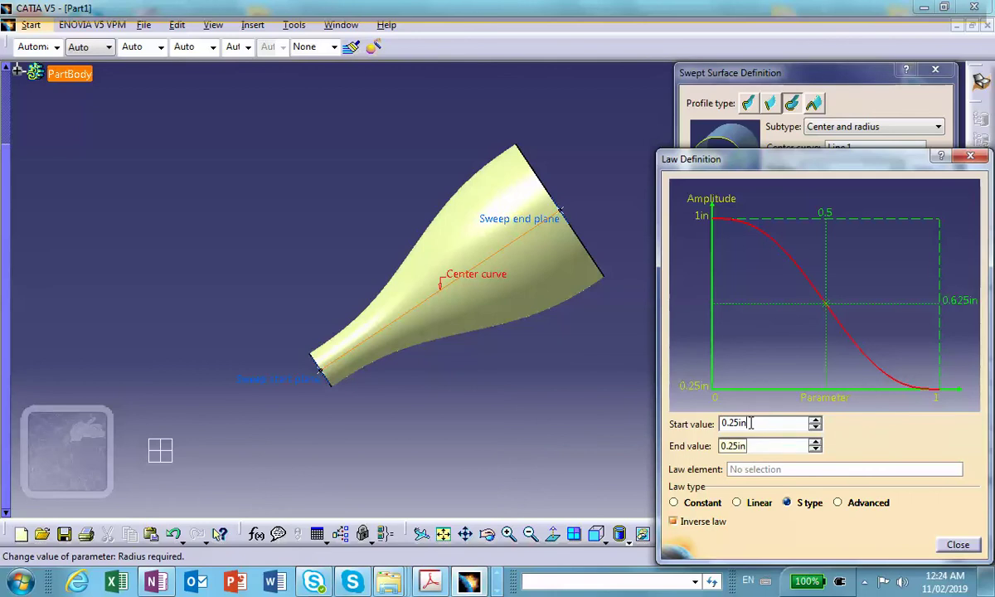
click(752, 422)
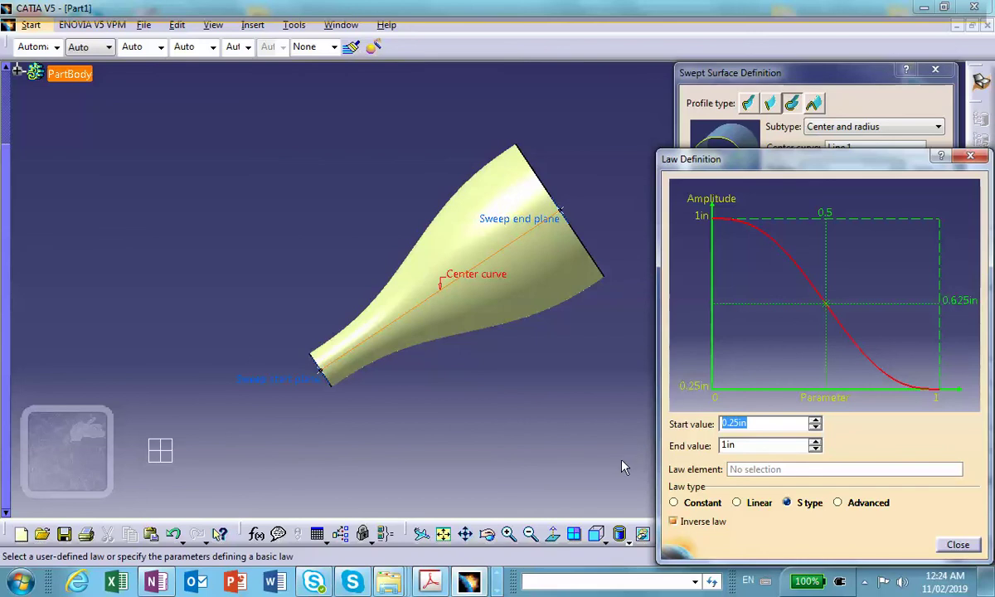
text(.25)
click(761, 445)
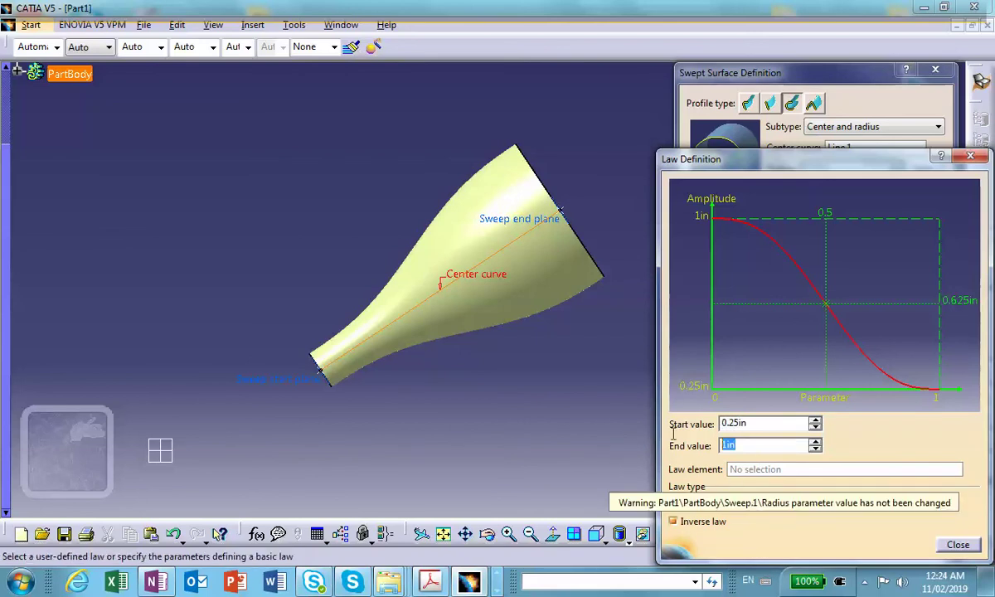
click(770, 445)
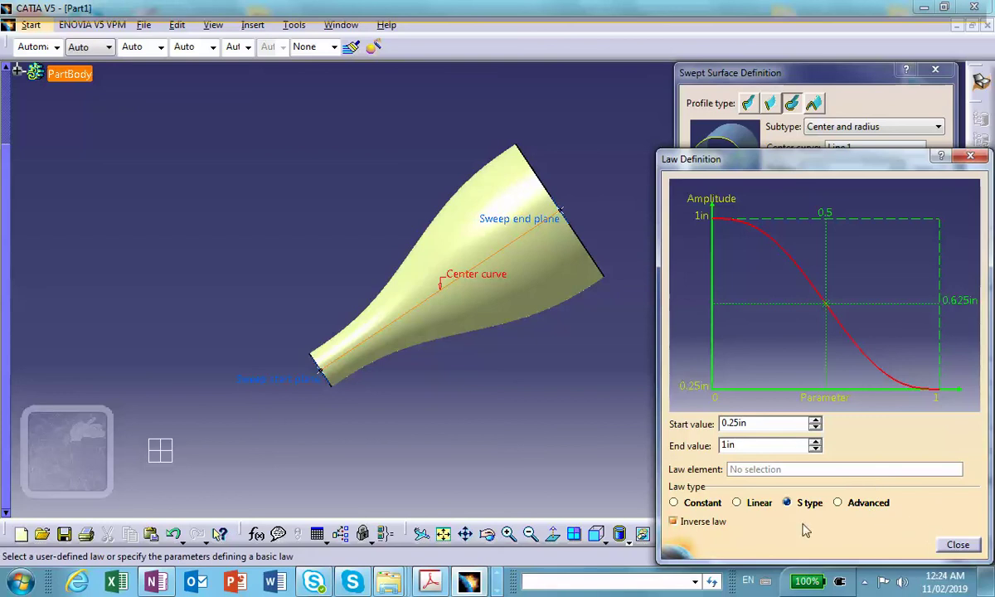
click(958, 544)
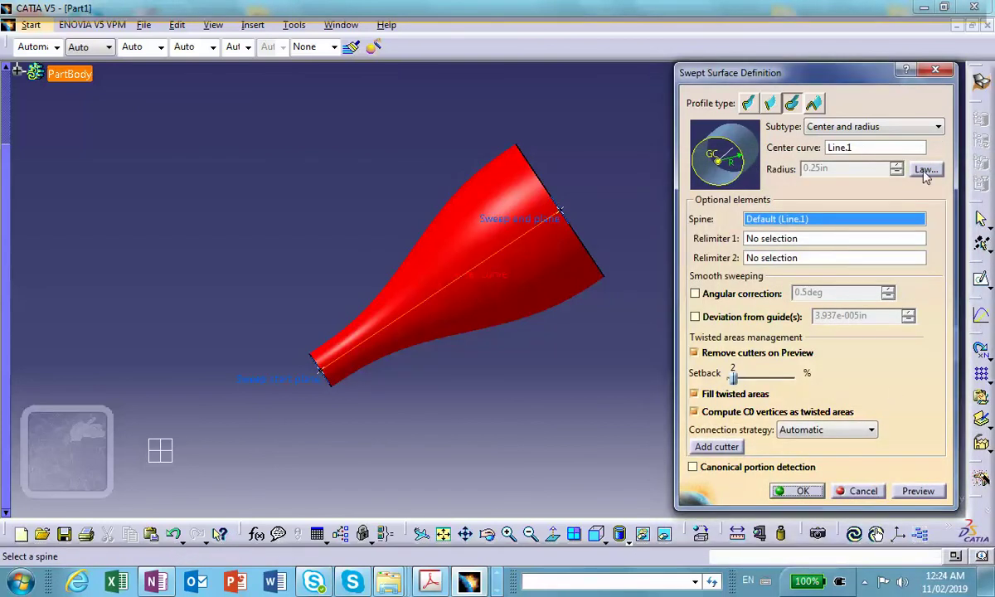
Preview the inverted law, then turn Inverse law off and preview the 0.25in-to-1in flare.
click(915, 491)
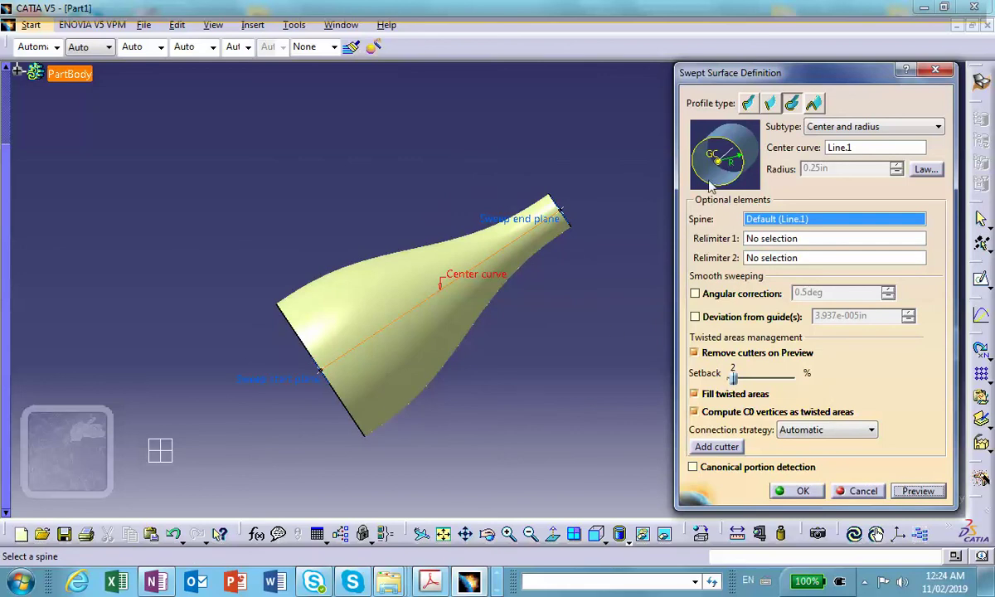
click(924, 169)
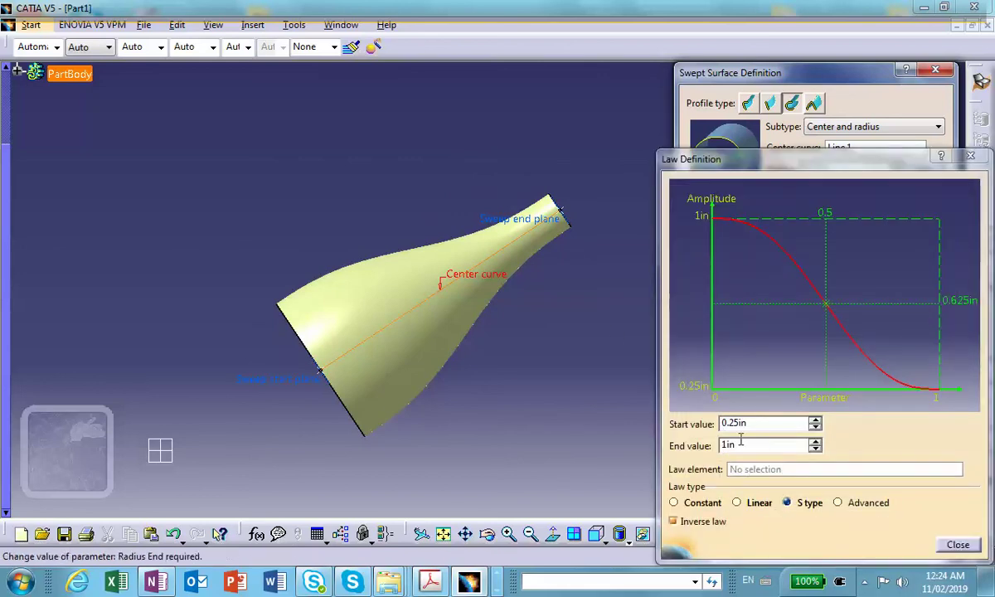
click(673, 522)
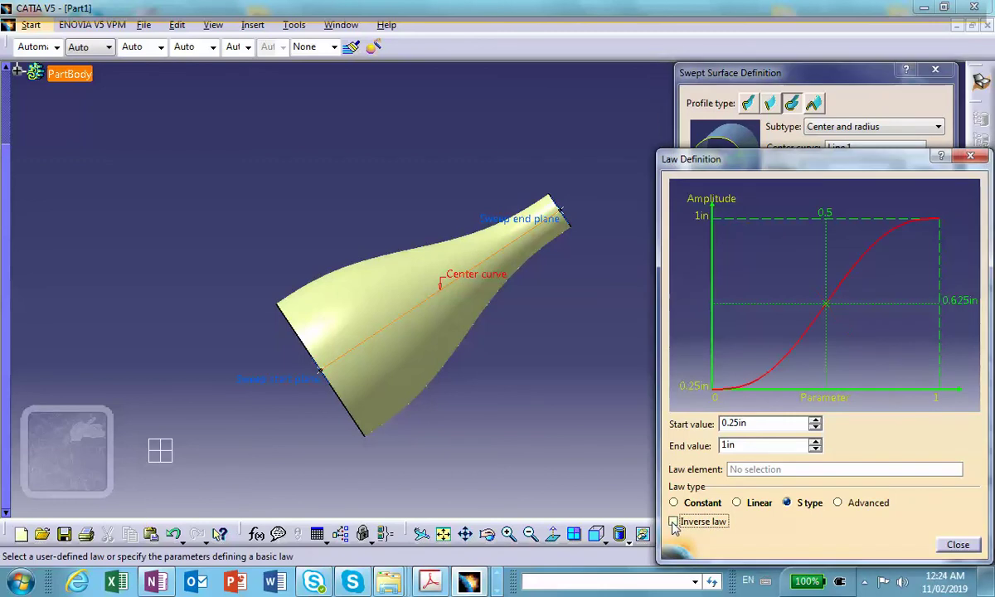
click(958, 546)
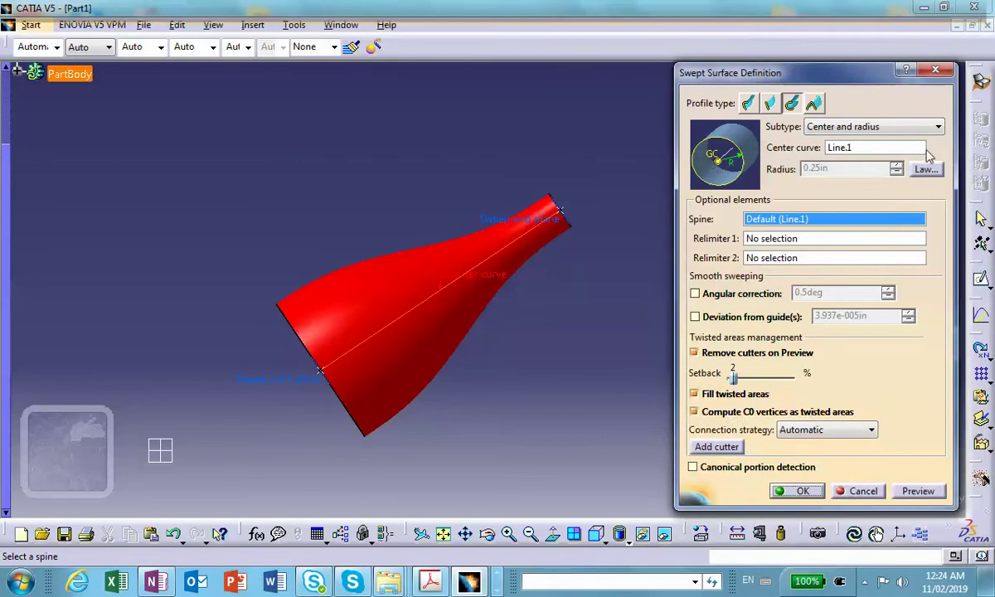
click(915, 491)
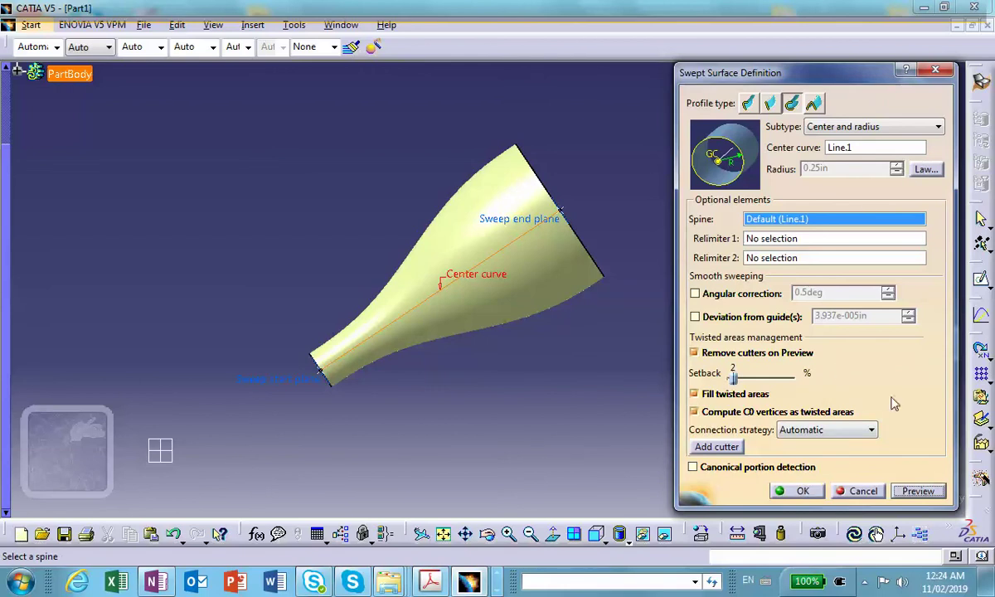
Recheck the radius law curve and confirm the sweep to create Sweep.1.
click(924, 170)
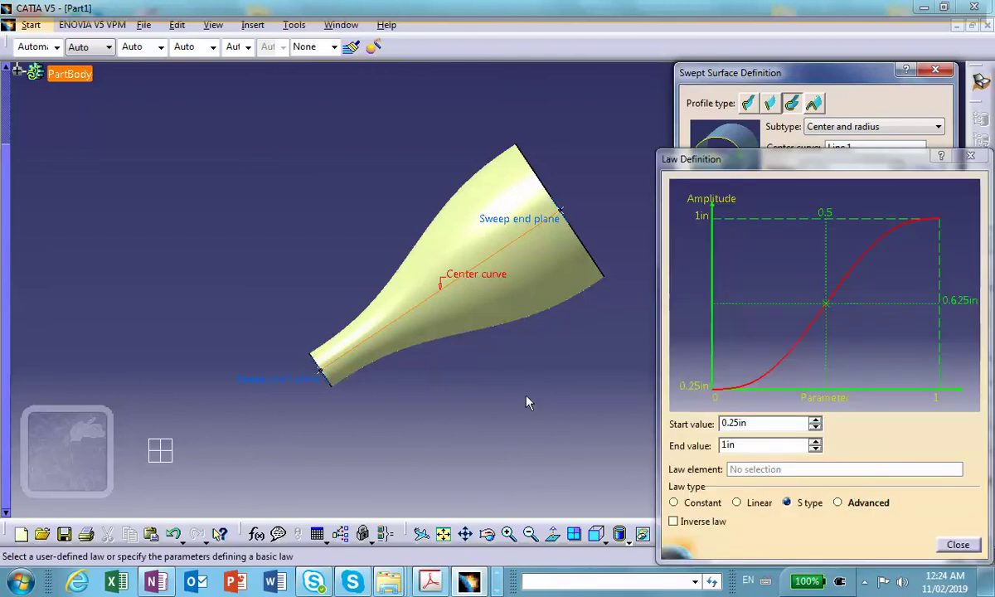
middle_drag(202, 279, 240, 230)
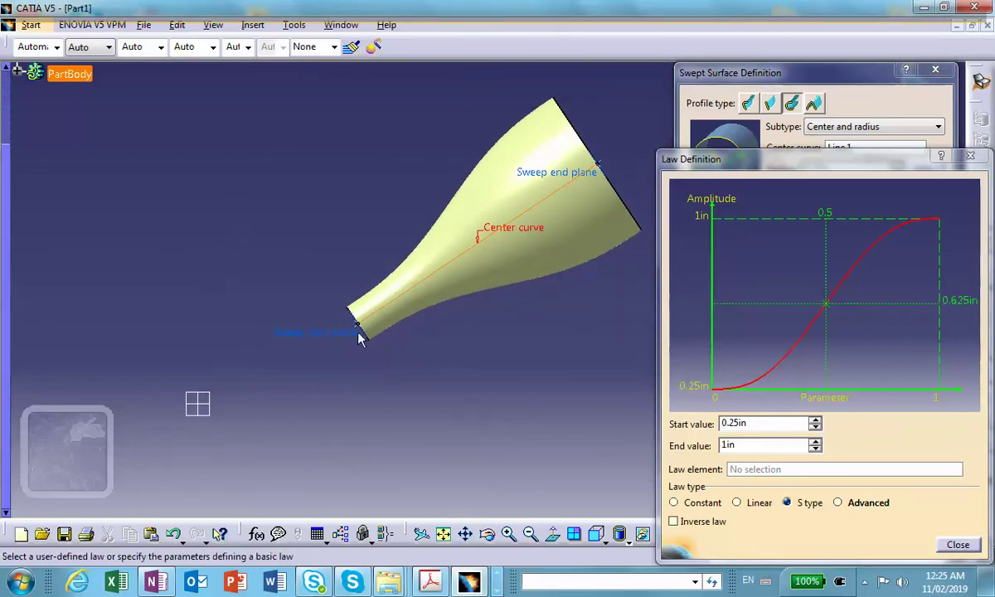
click(957, 545)
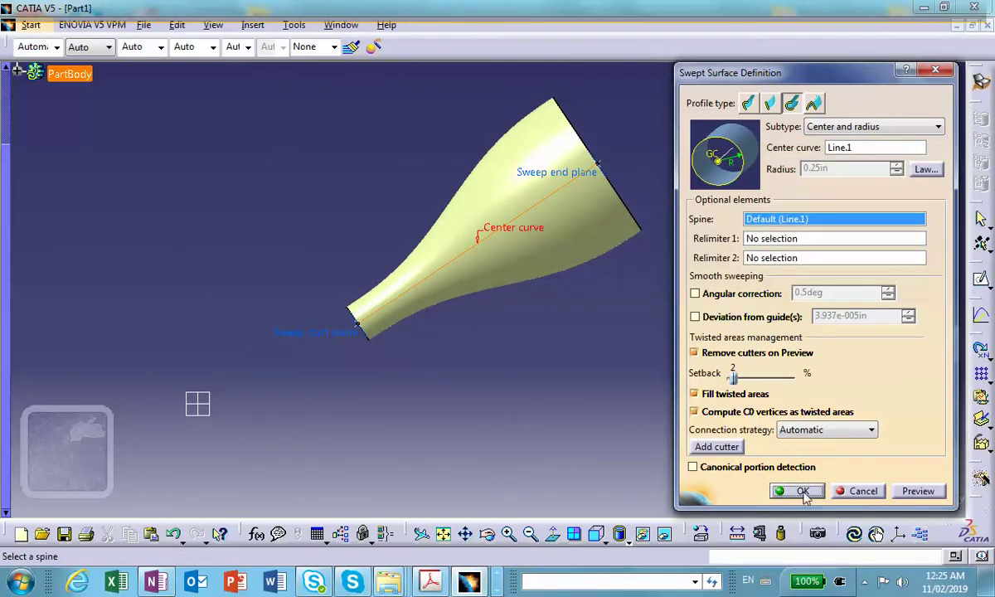
click(786, 491)
Expand the tree to show Sweep.1, switch to Isometric view, and select the yz plane.
middle_drag(515, 327, 730, 423)
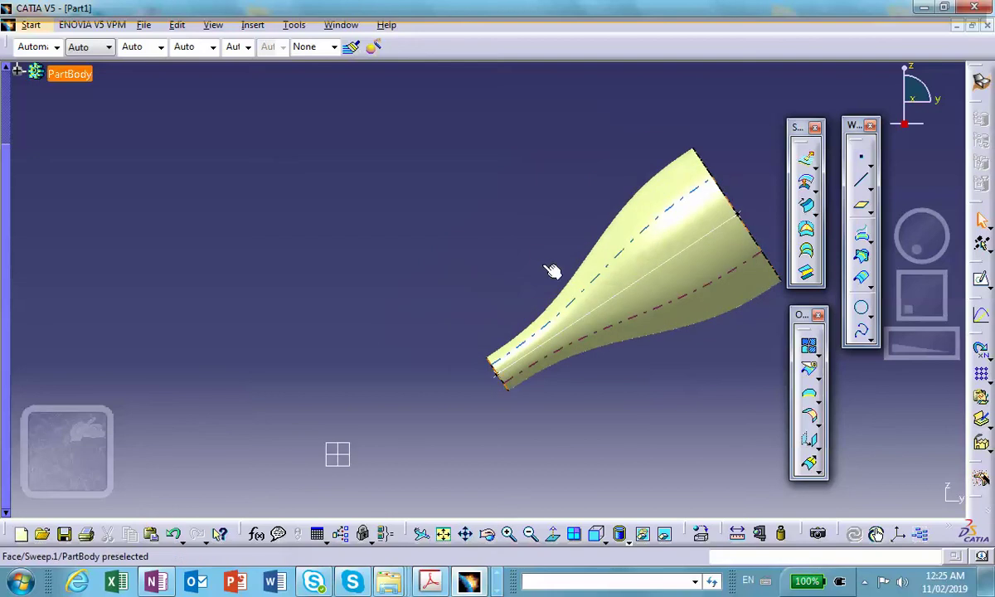
click(29, 73)
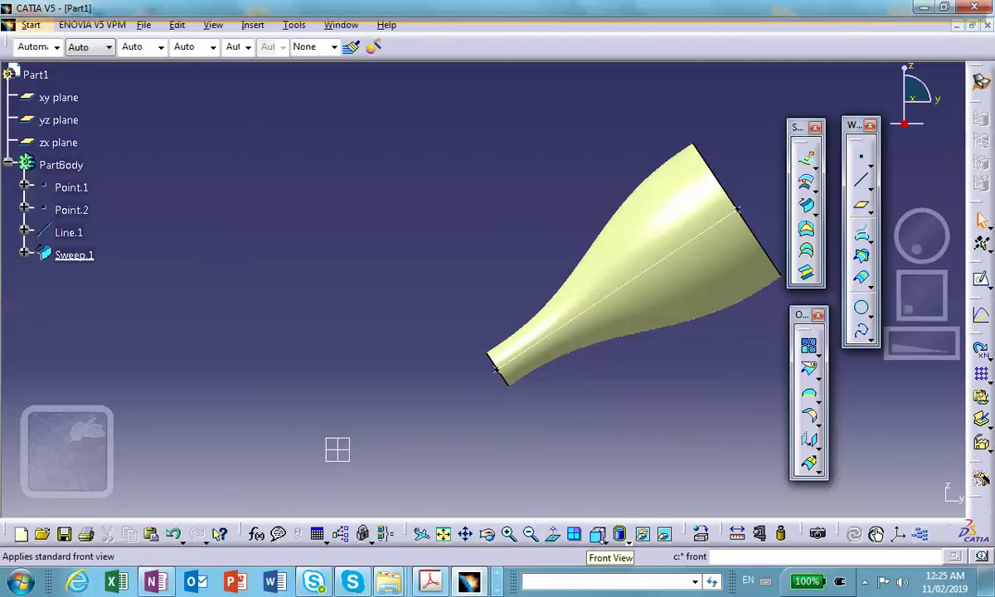
click(620, 537)
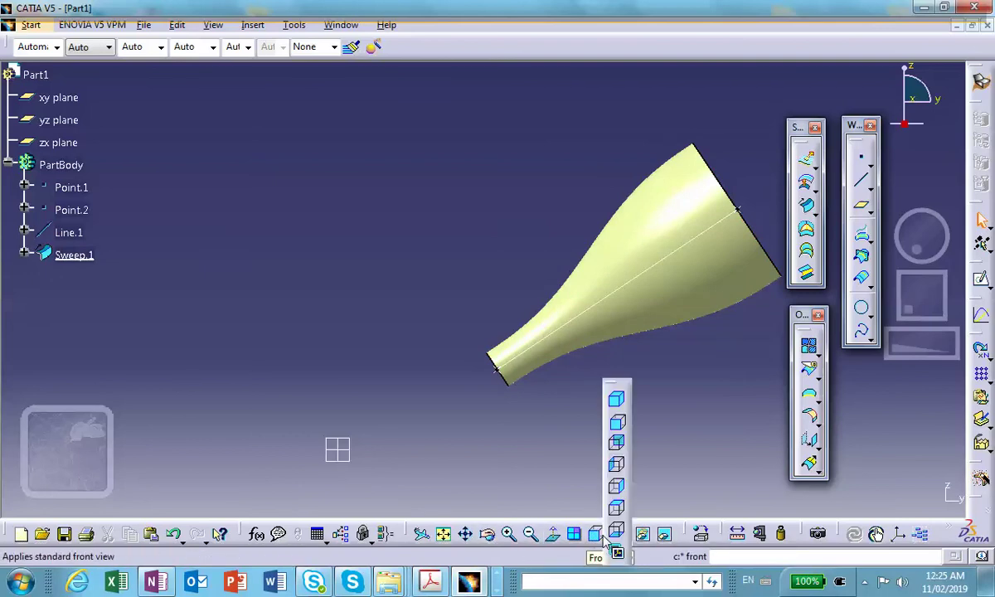
click(616, 399)
mouse_move(361, 285)
middle_down()
mouse_move(350, 411)
mouse_move(395, 413)
mouse_move(355, 295)
middle_up()
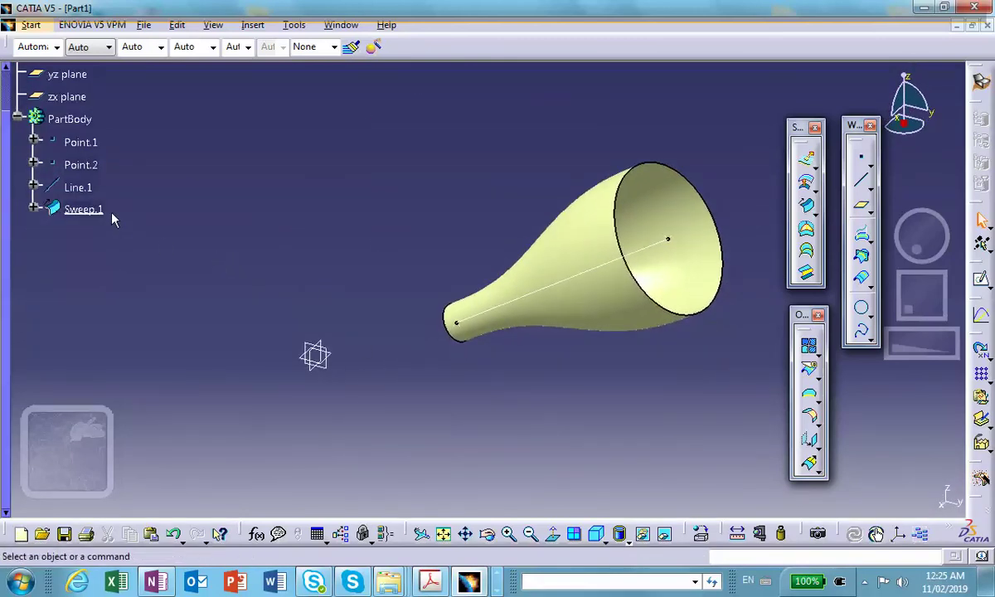
click(331, 352)
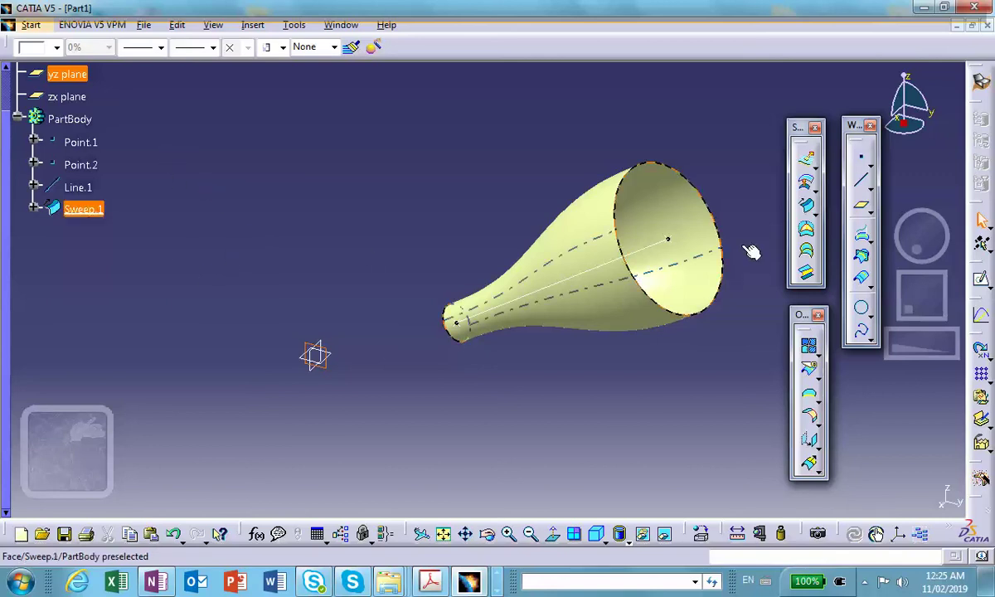
Draw one horizontal line left of the origin, stretch its left end further left, and exit the sketcher.
click(983, 284)
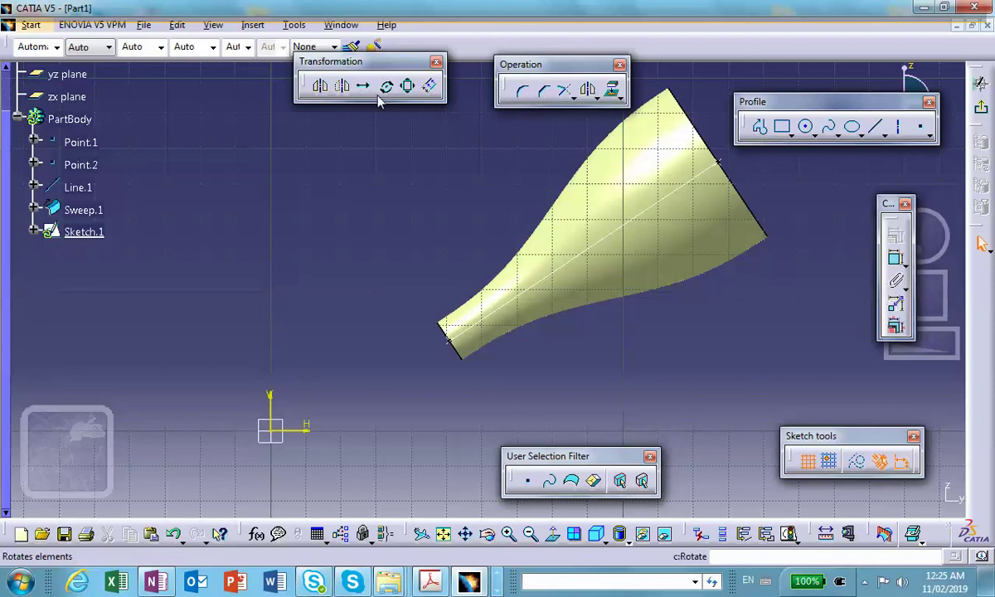
click(877, 129)
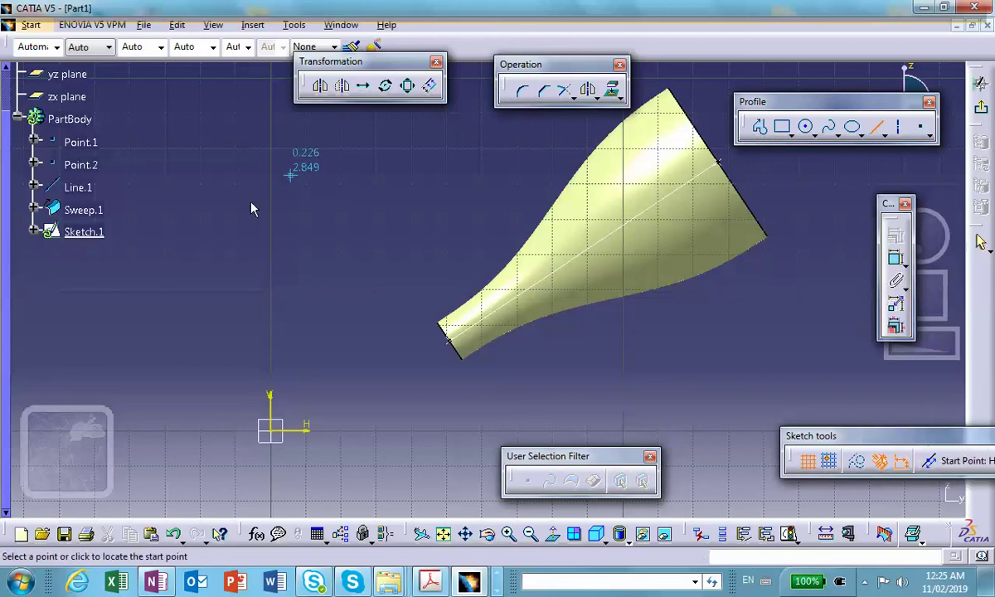
click(176, 357)
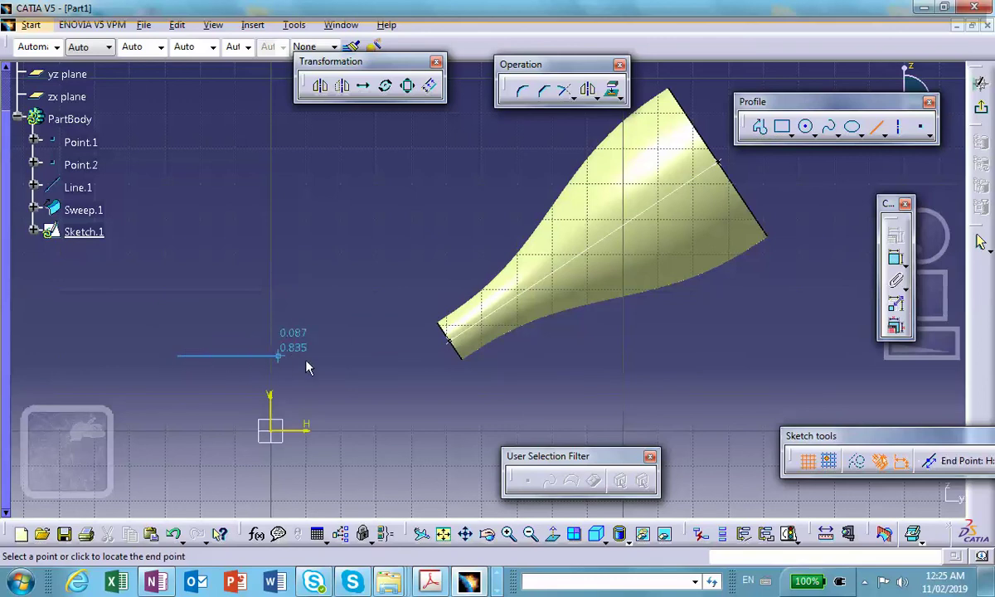
click(368, 355)
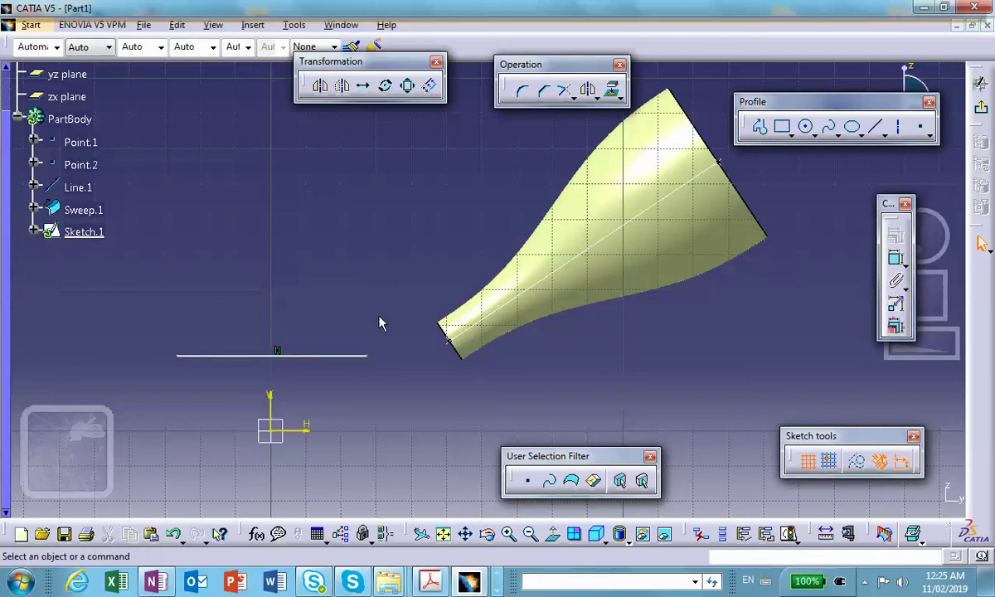
drag(177, 357, 105, 356)
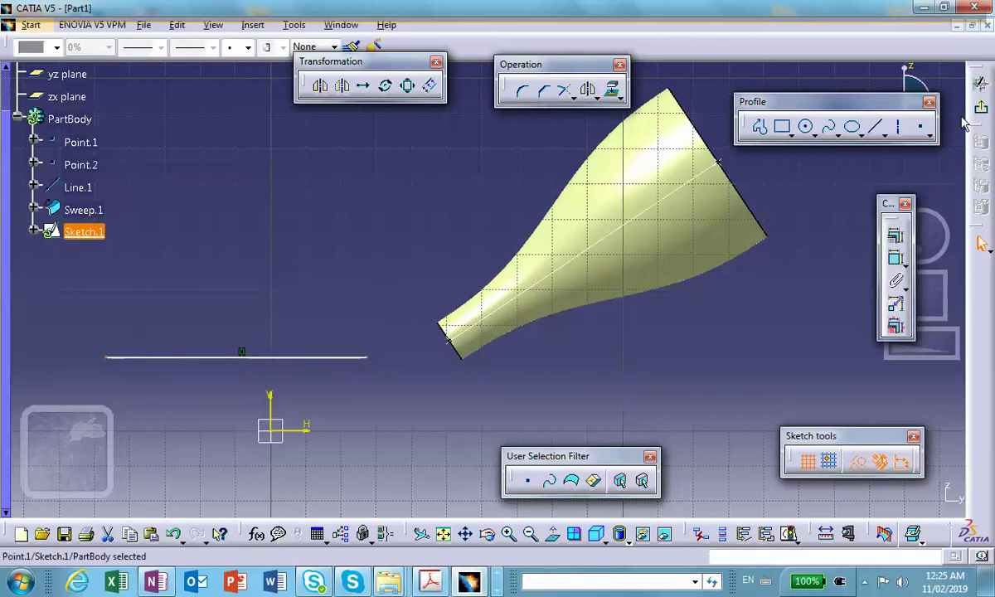
click(981, 84)
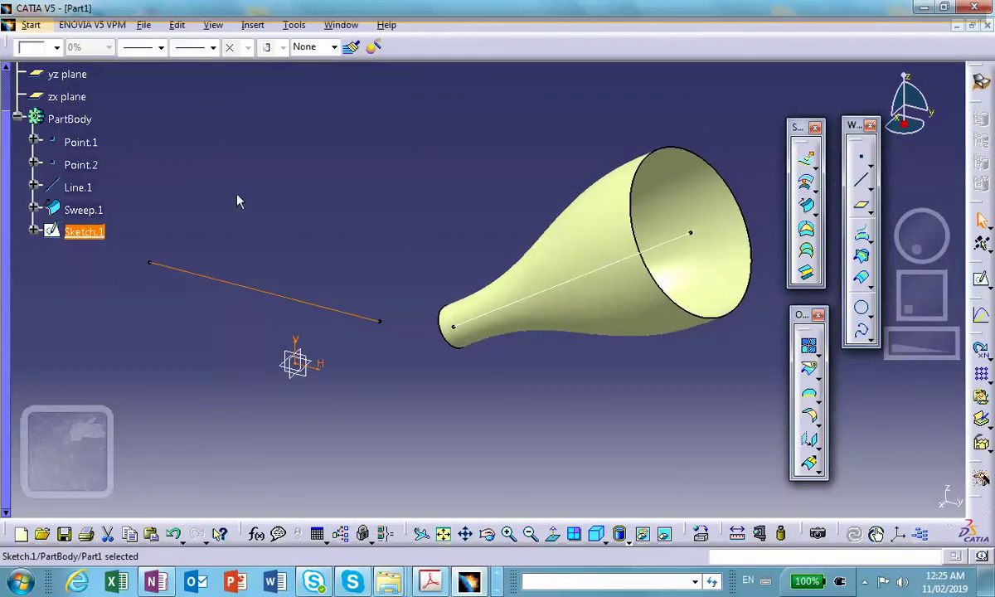
Select the yz plane in the specification tree and open a new sketch on it.
click(76, 98)
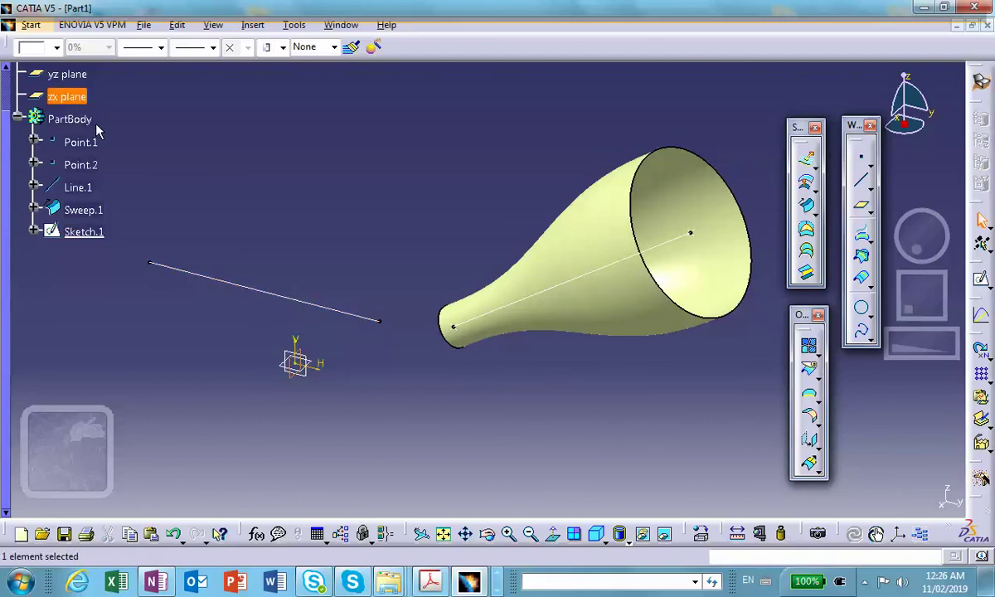
scroll(122, 119, up, 2)
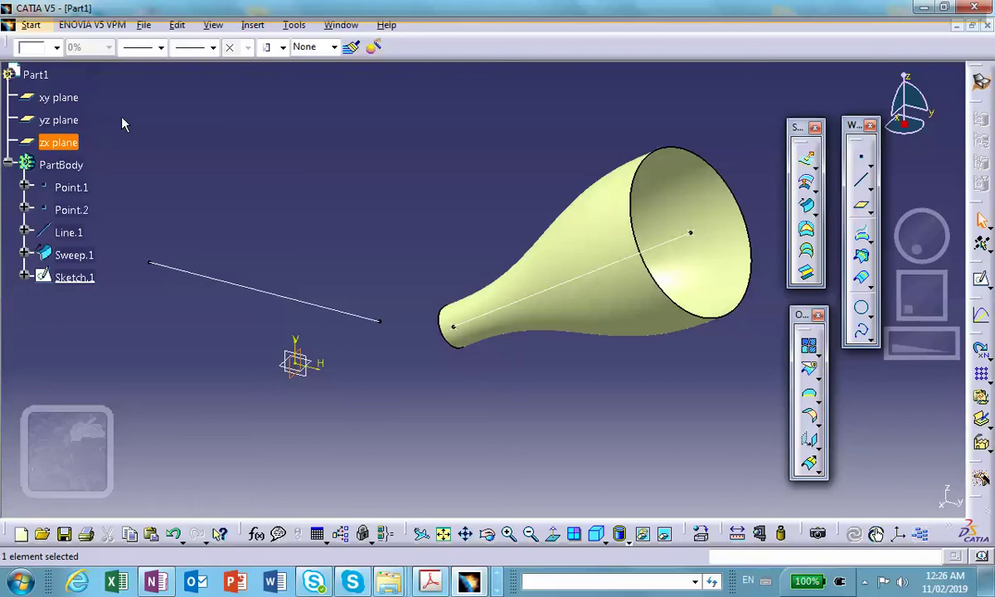
click(39, 117)
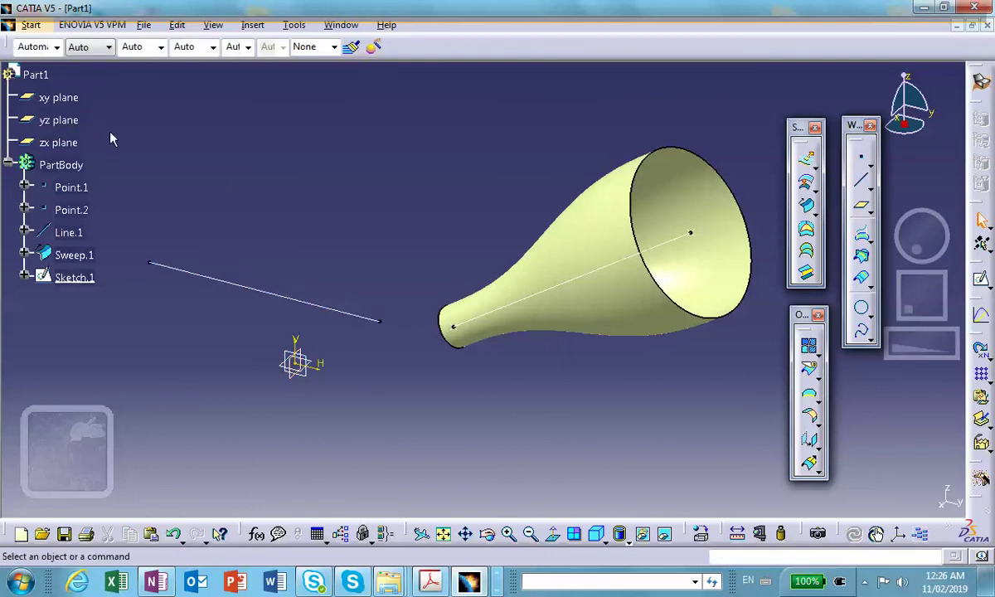
click(76, 121)
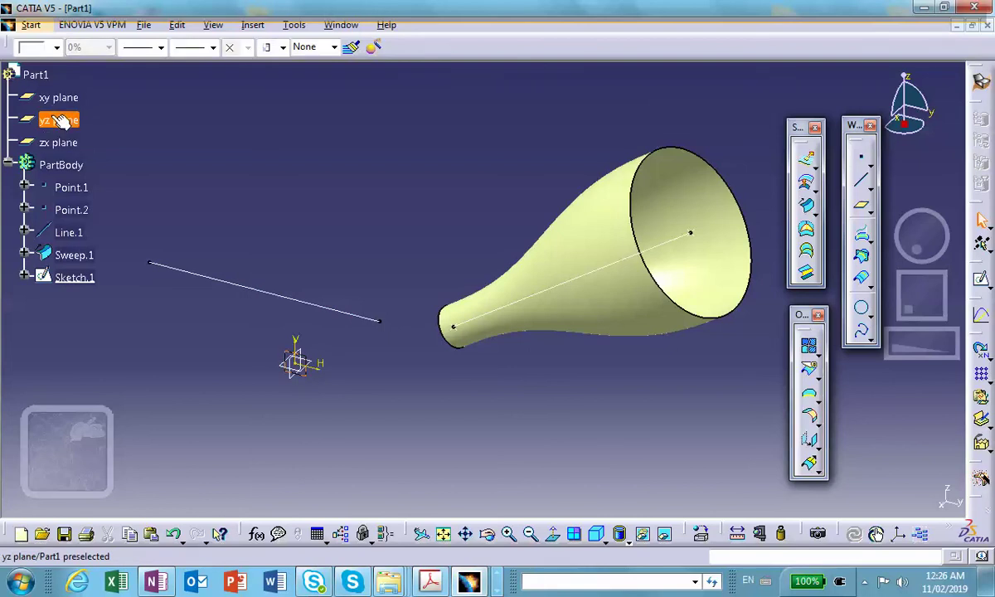
click(980, 277)
Draw a Profile of a sloped line, a flat segment and a tangent arc, then drag the arc's end up-left.
middle_drag(361, 214, 441, 173)
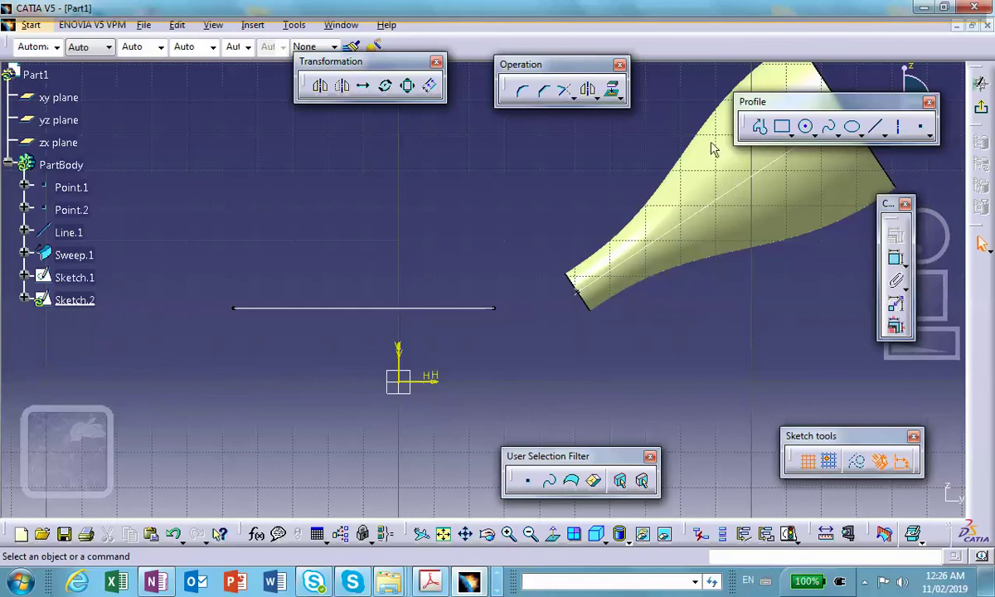
middle_drag(613, 181, 586, 180)
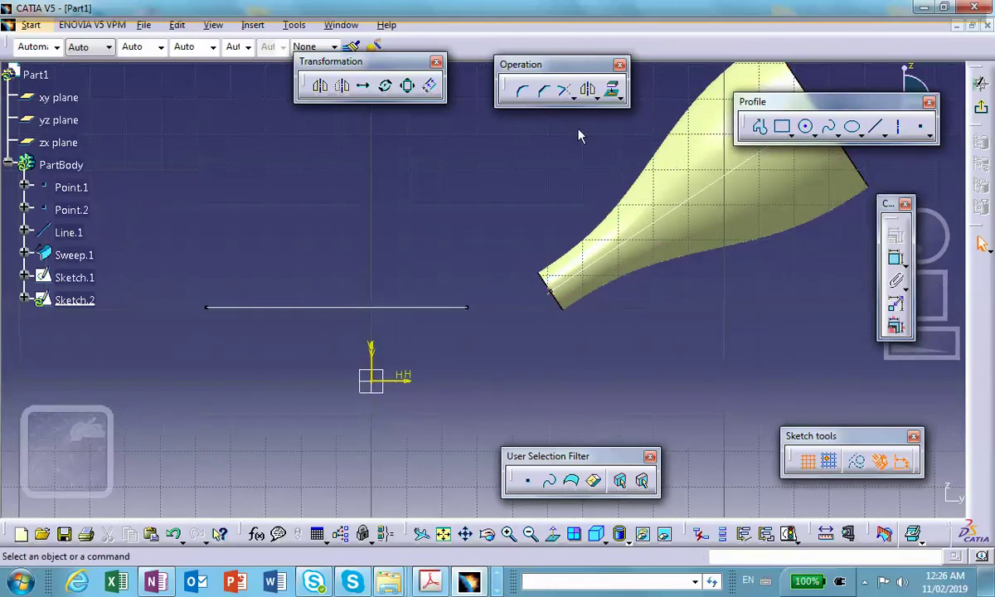
click(761, 129)
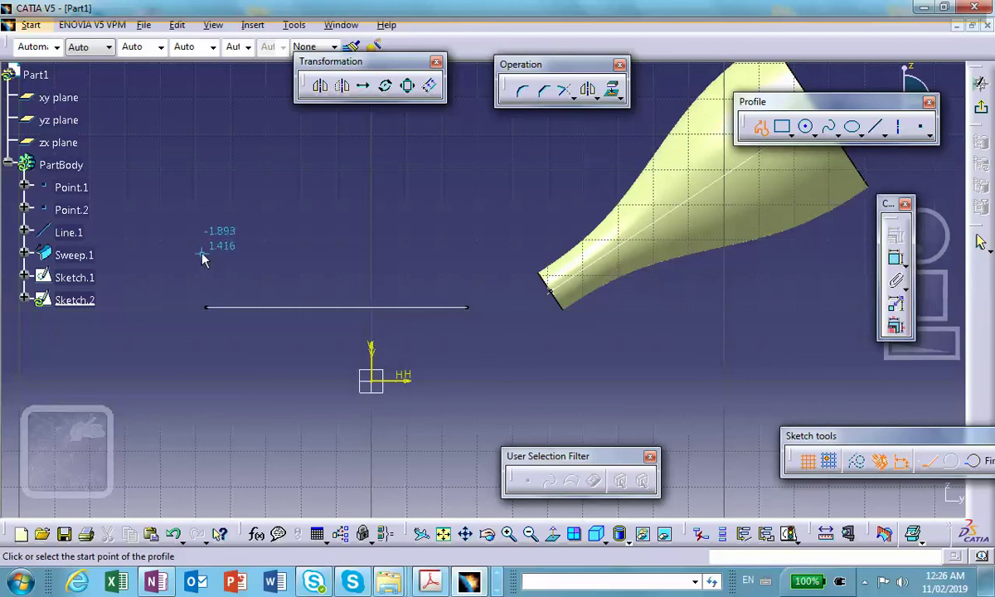
click(149, 274)
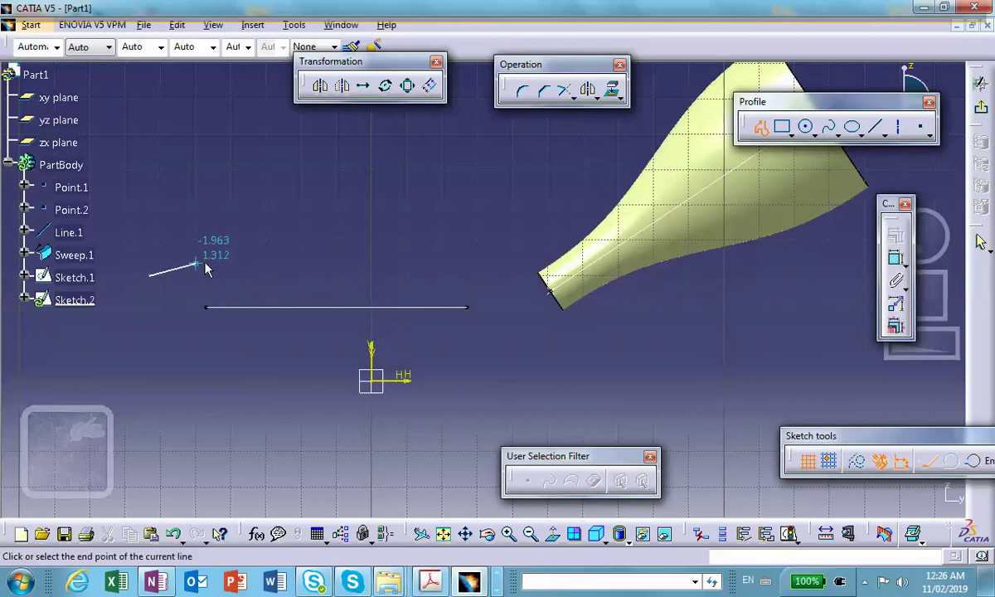
click(288, 196)
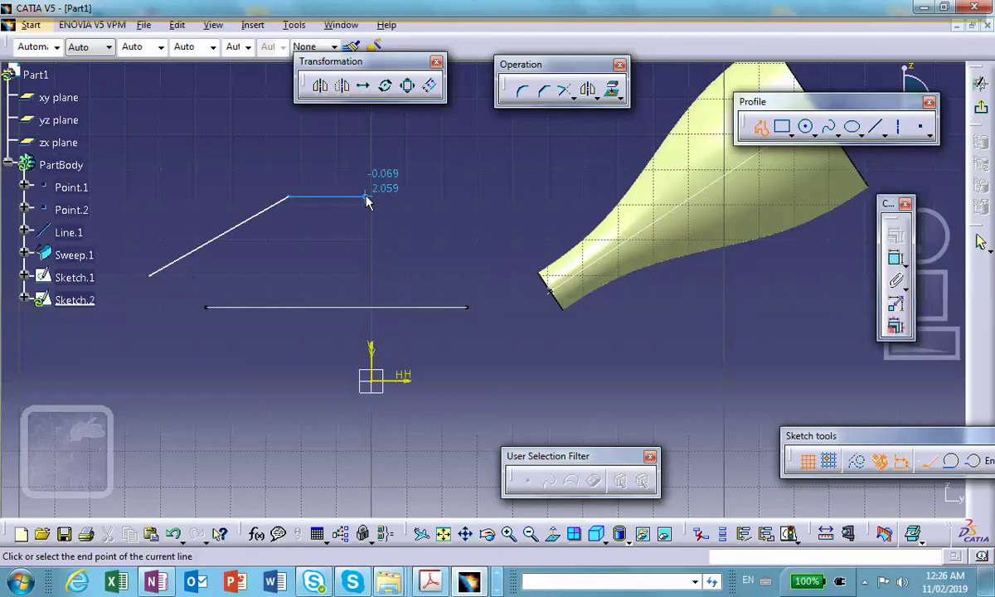
drag(365, 197, 411, 207)
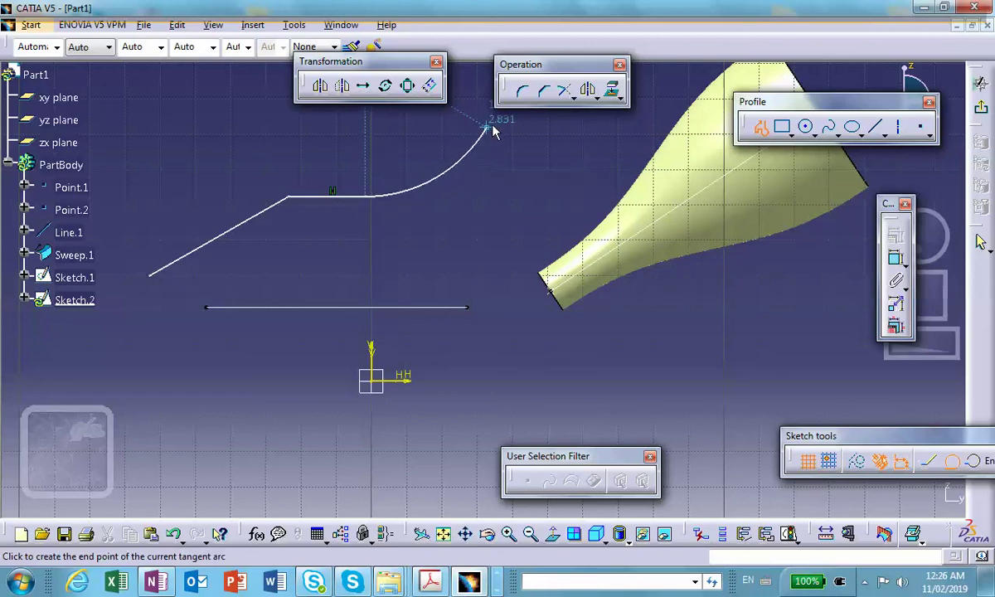
double_click(533, 134)
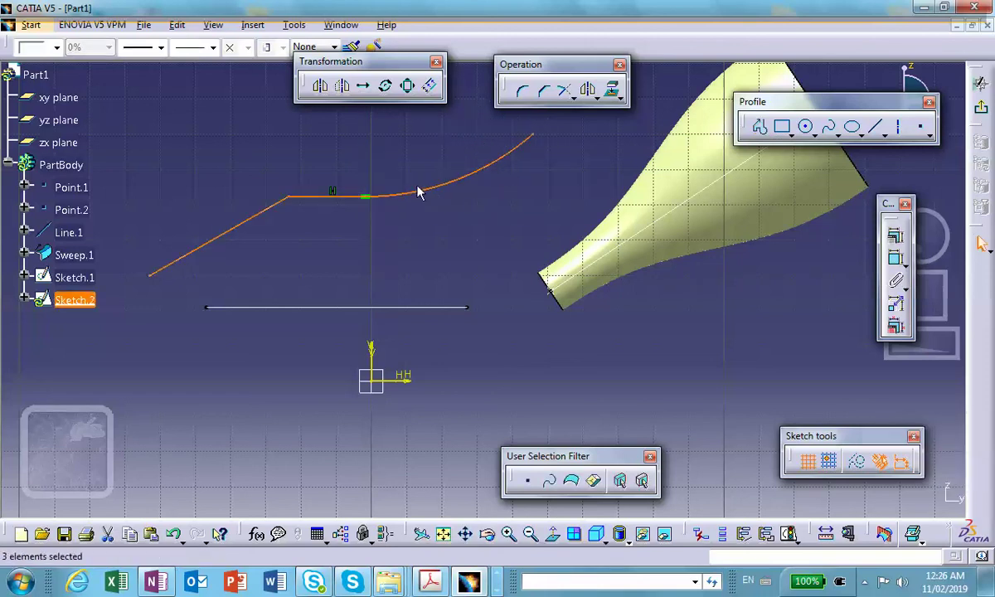
mouse_move(533, 134)
mouse_down()
mouse_move(502, 125)
mouse_move(522, 120)
mouse_up()
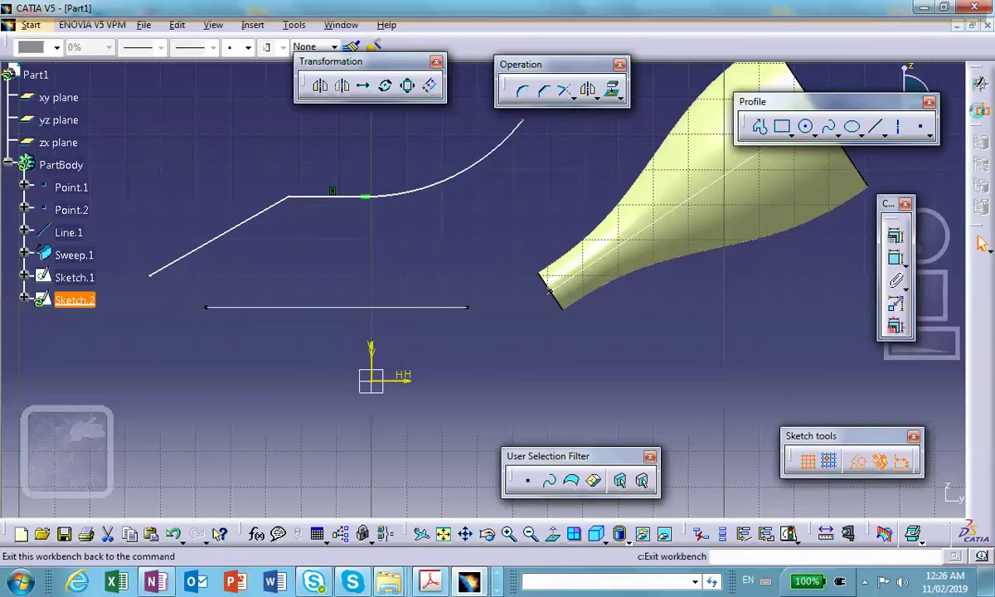
Leave Sketch.2 for the 3D part, clear the selection, and undock the Law toolbar.
click(980, 83)
click(446, 257)
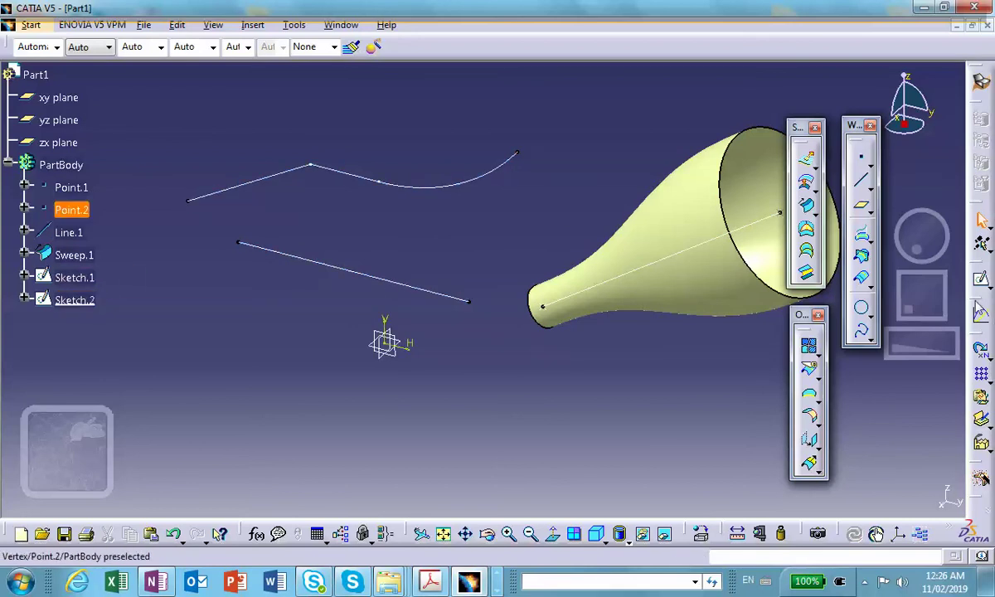
drag(939, 267, 595, 116)
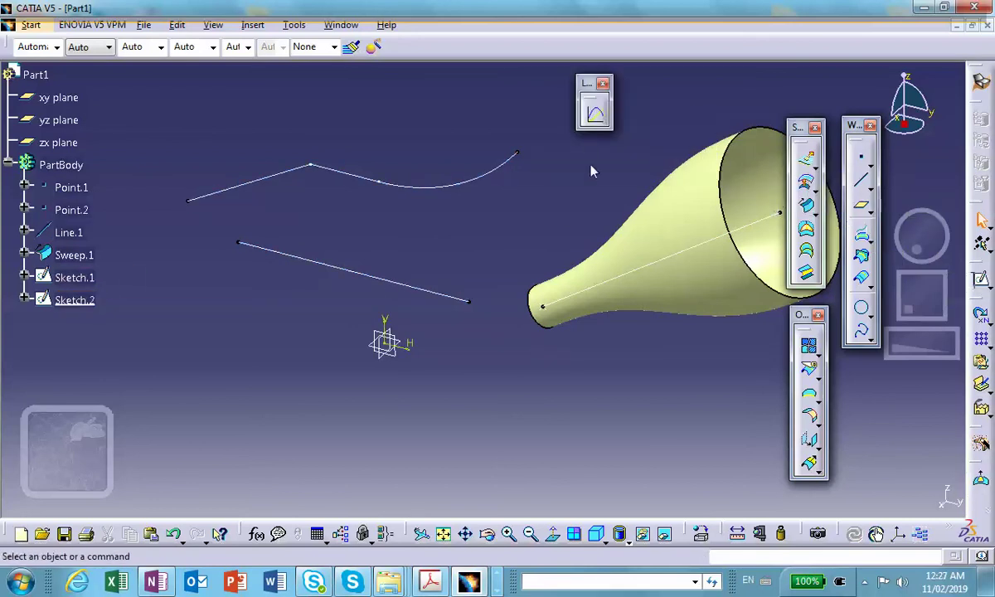
Define a new law with Sketch.1 as reference and Sketch.2 as definition, giving Y = 0.721575in at X = 0.
click(596, 117)
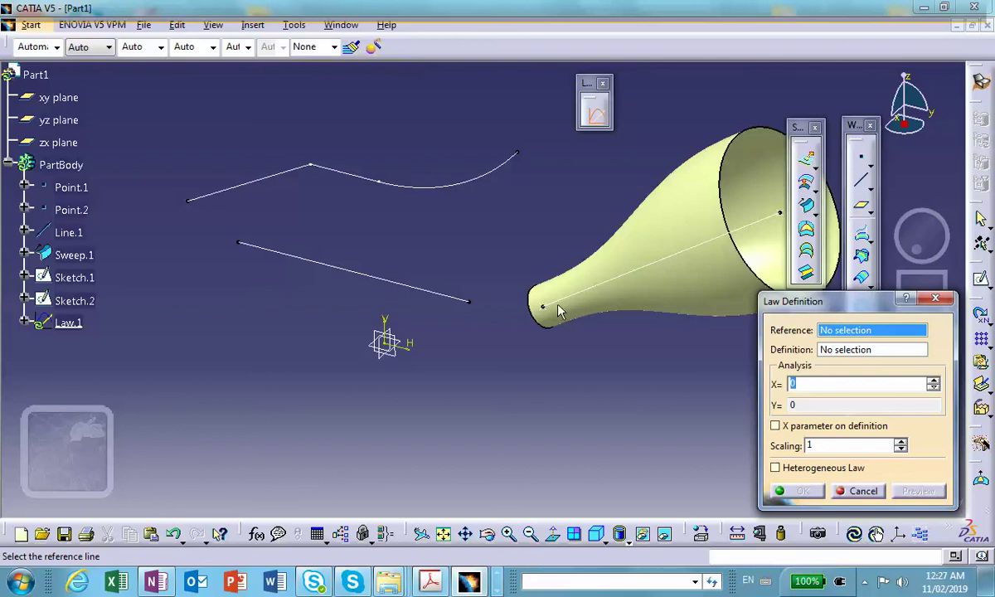
click(382, 280)
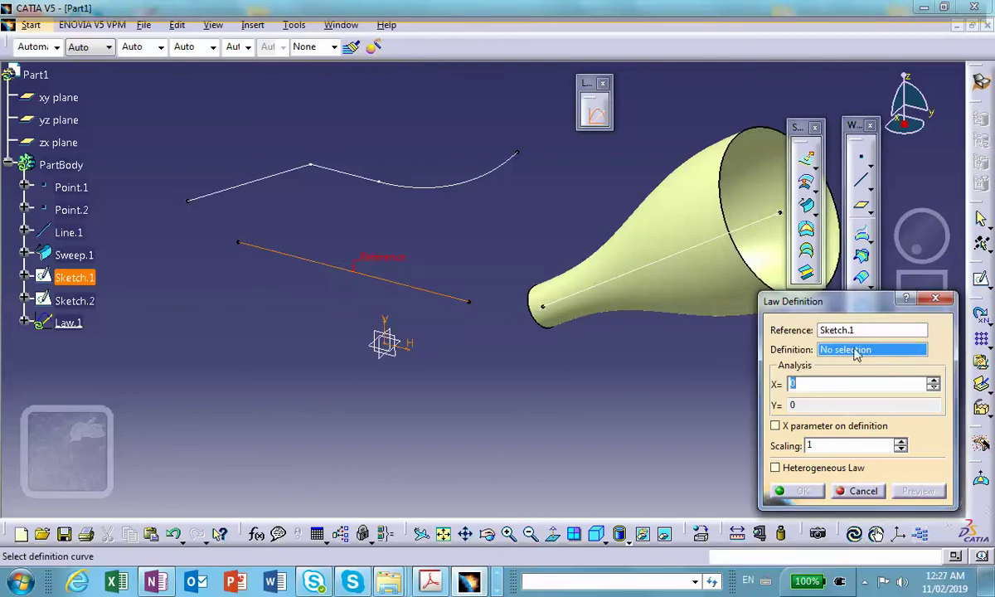
click(287, 172)
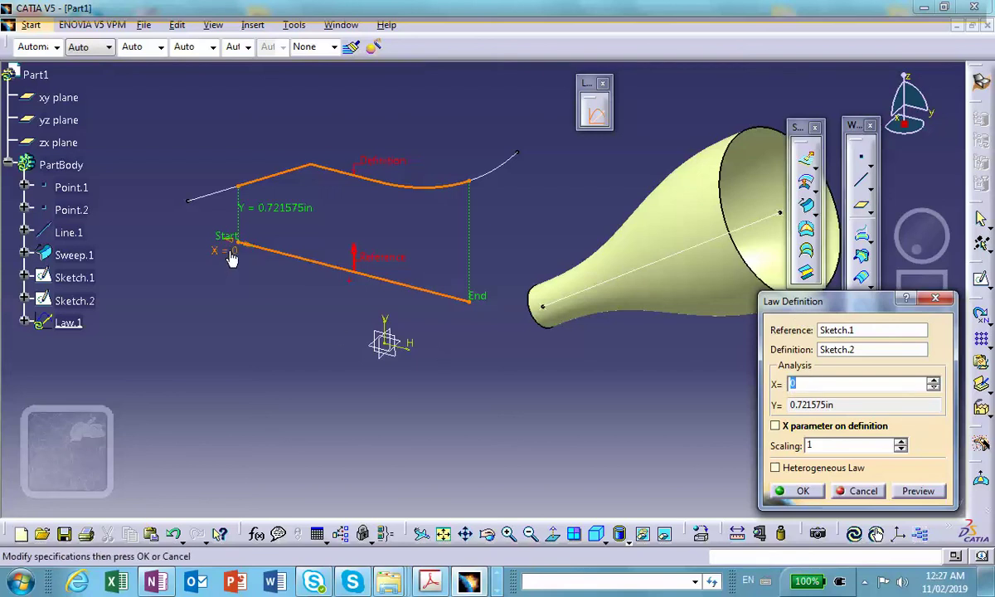
Step the analysis X up to 0.61, then toggle 'X parameter on definition' on and off, comparing Y.
click(934, 379)
click(933, 379)
click(934, 379)
drag(934, 379, 933, 379)
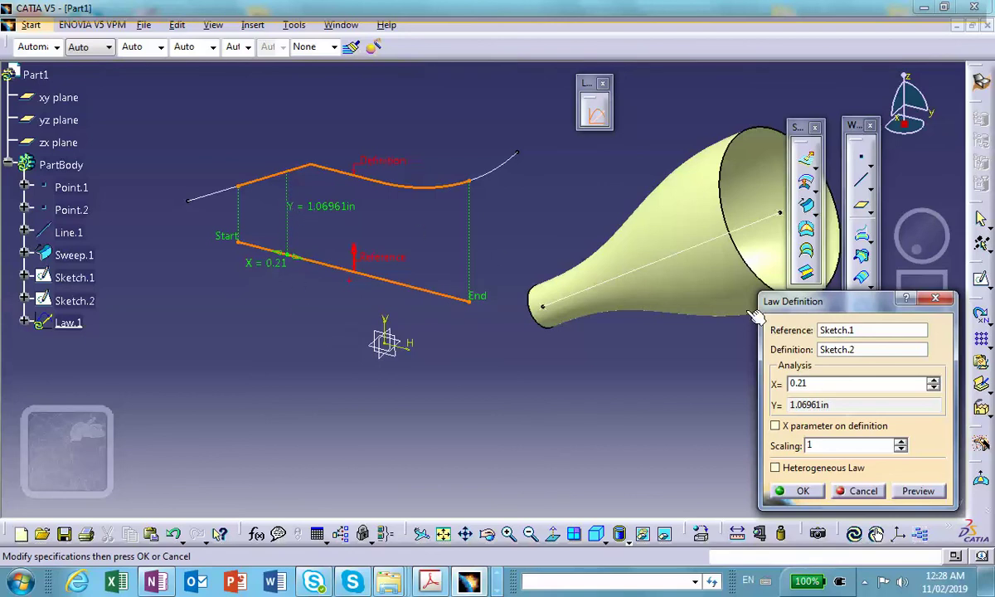
click(933, 381)
drag(933, 383, 933, 383)
click(932, 382)
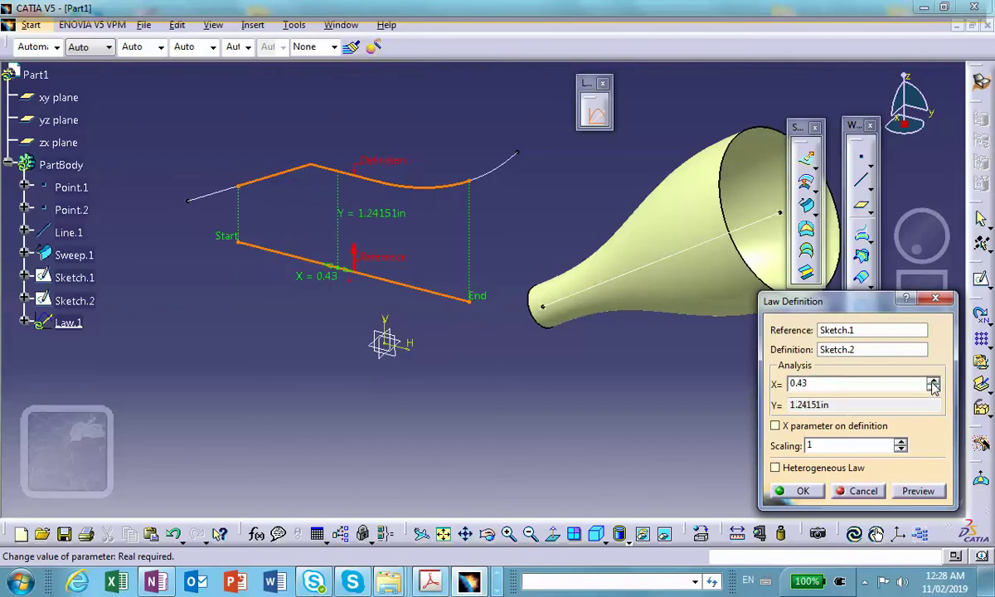
drag(934, 383, 934, 388)
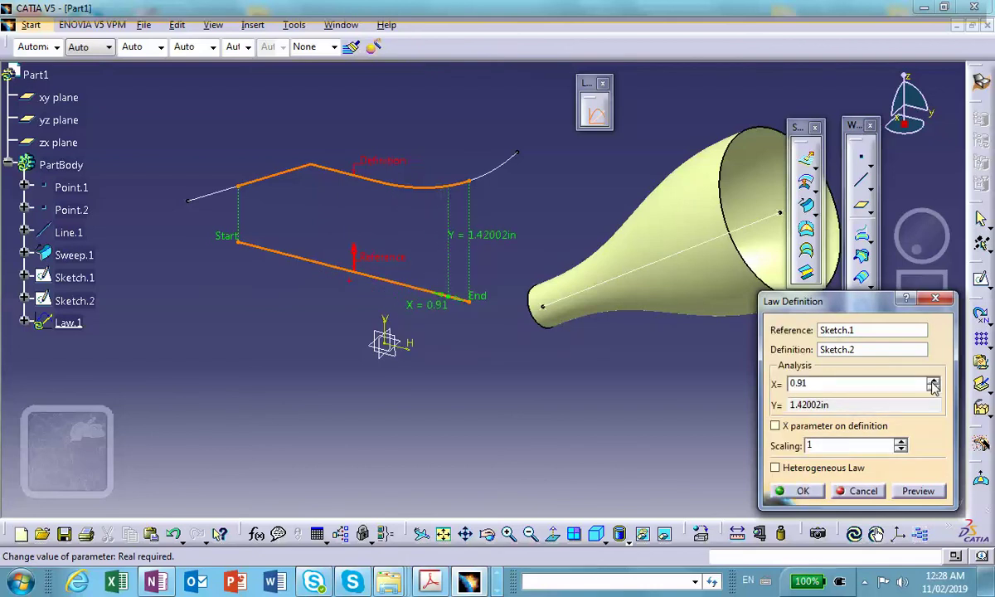
click(775, 426)
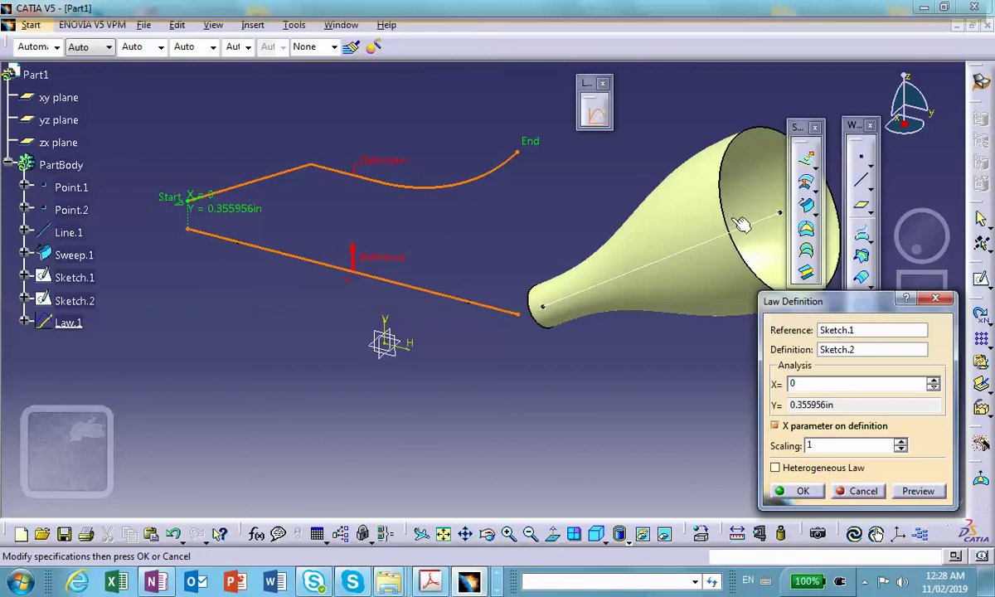
click(776, 427)
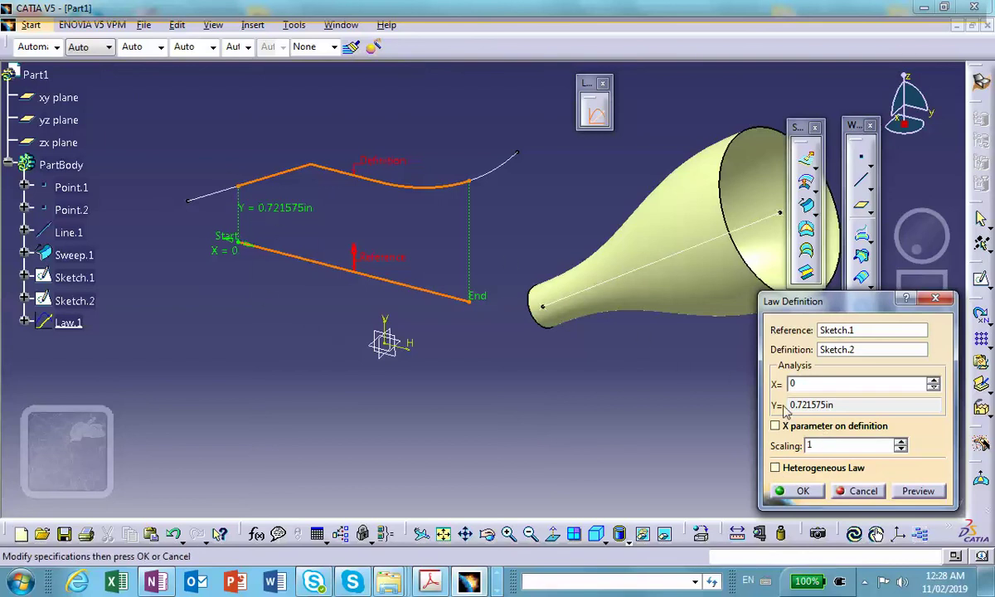
Try scaling 2, revert it to 1, and enable Heterogeneous Law with None (Ratio) and Inch units.
double_click(814, 445)
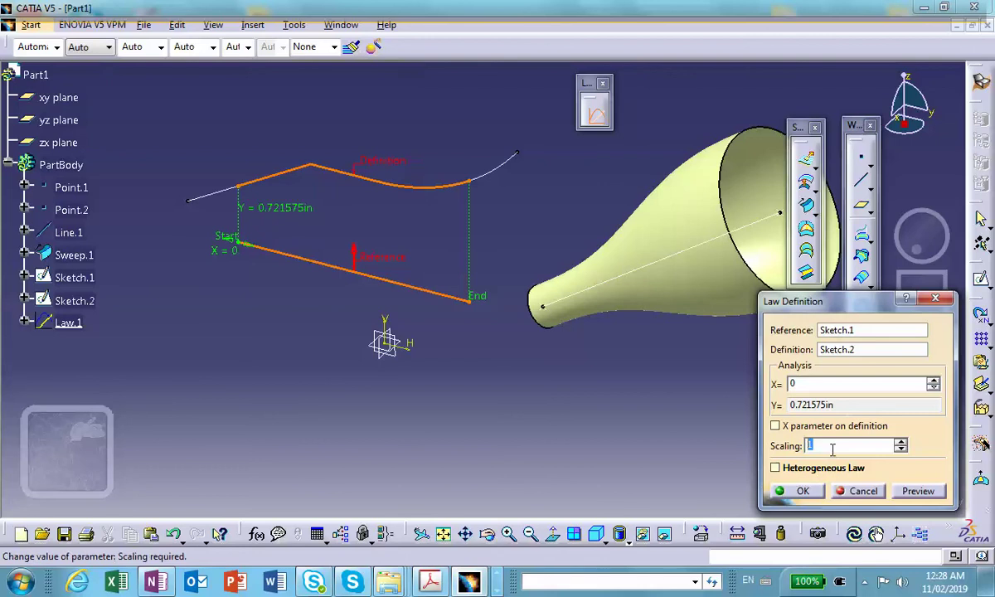
text(2)
click(797, 386)
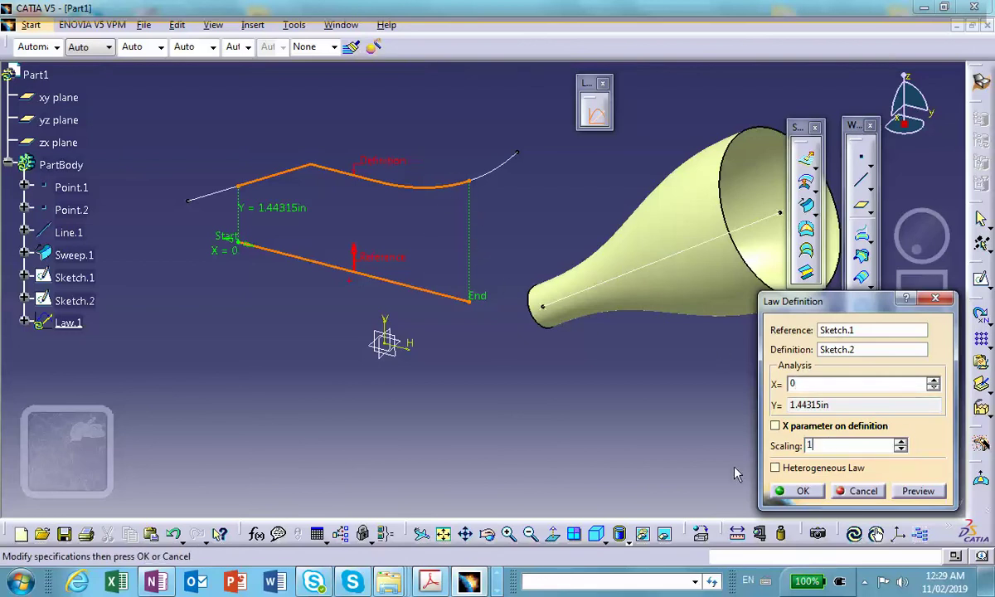
click(845, 384)
key(Return)
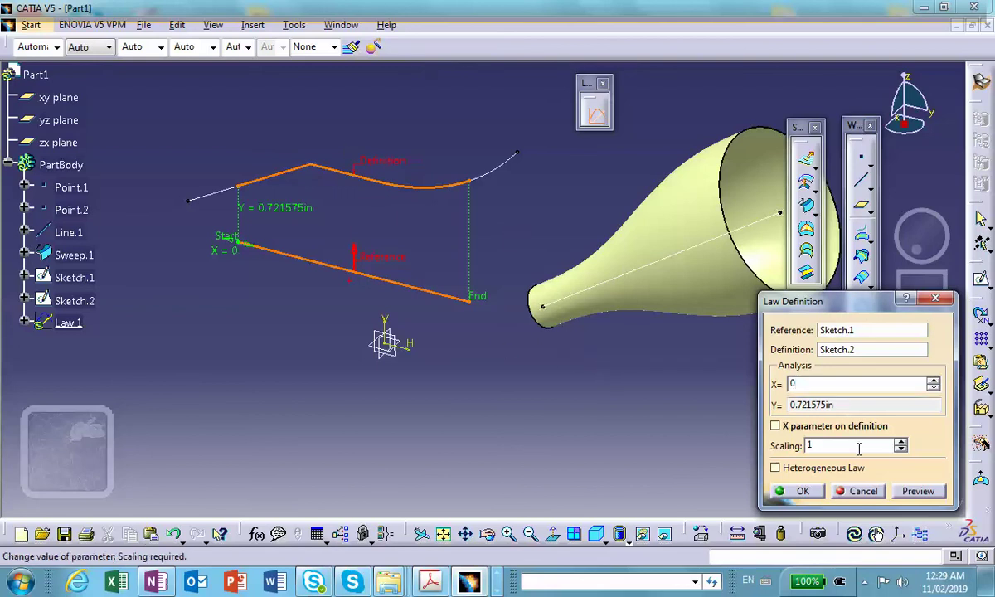
click(775, 468)
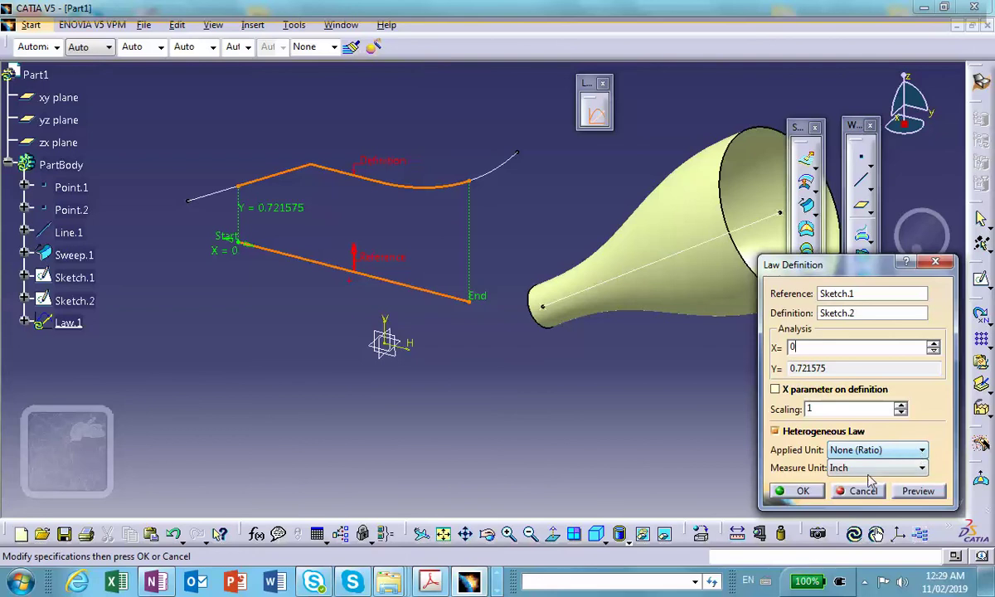
Create Law.1, expand it to show Scaling=1, and reopen its definition twice for review.
click(795, 490)
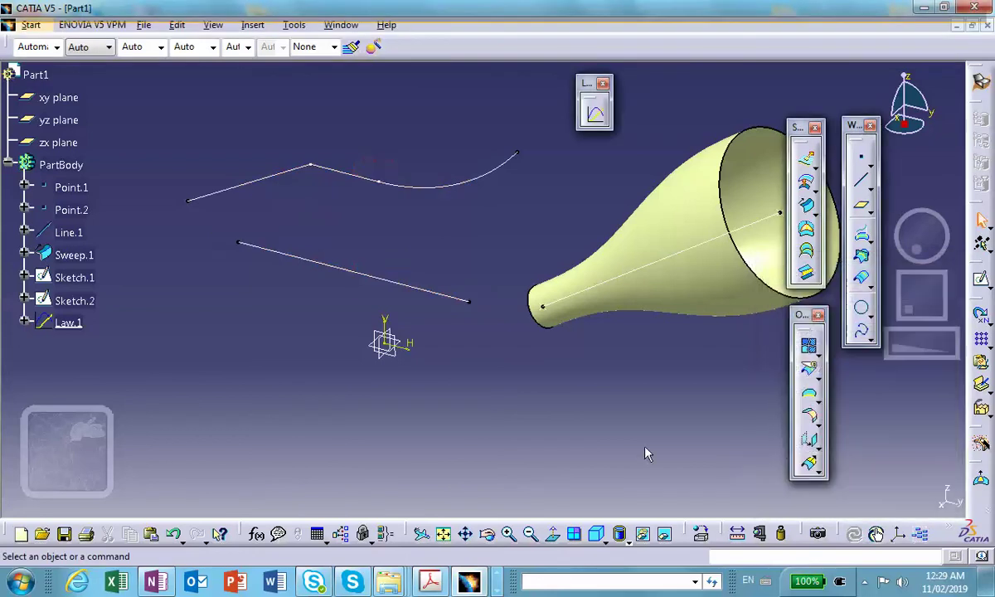
click(25, 323)
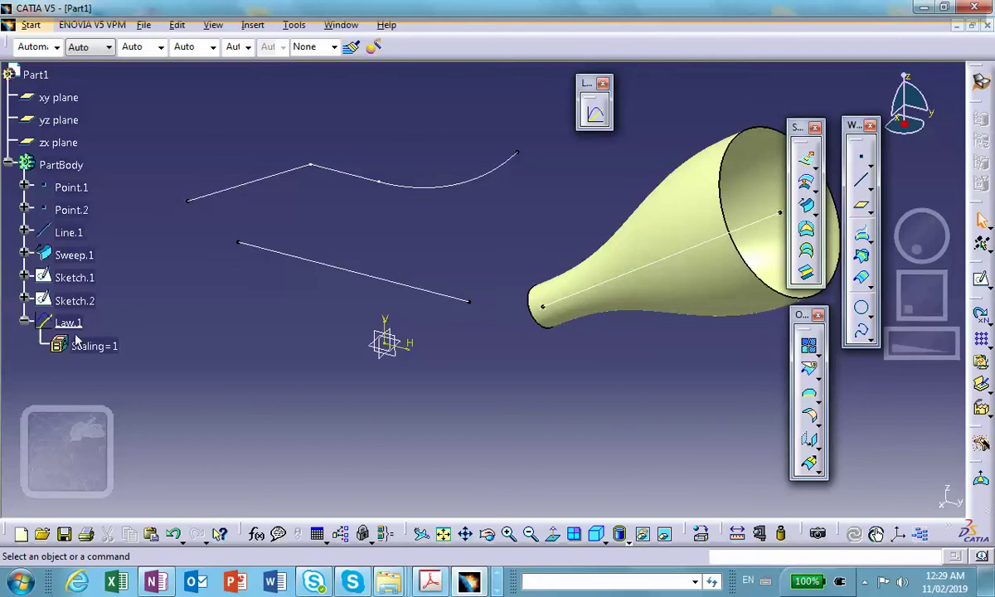
double_click(68, 323)
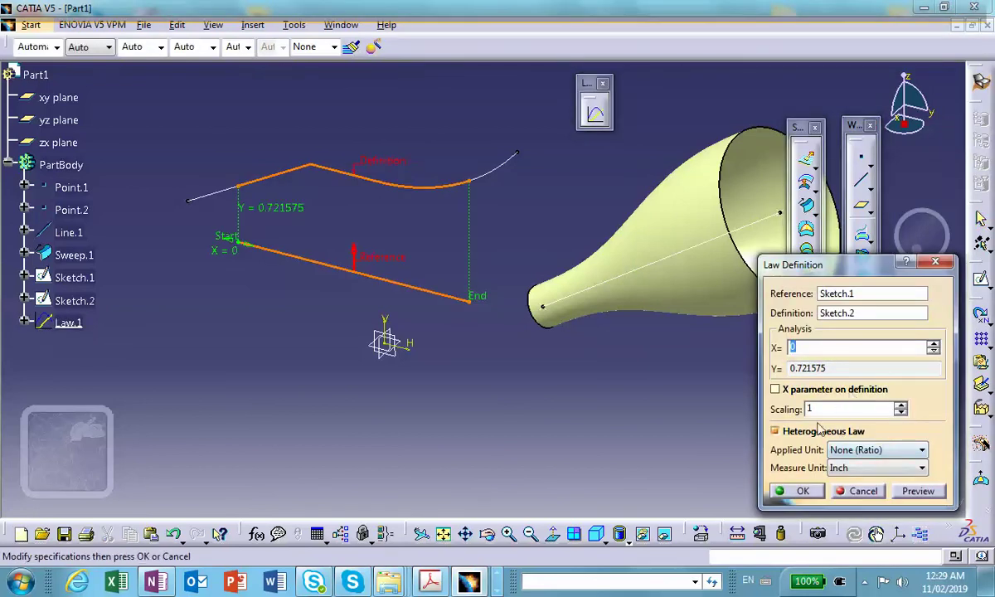
click(798, 491)
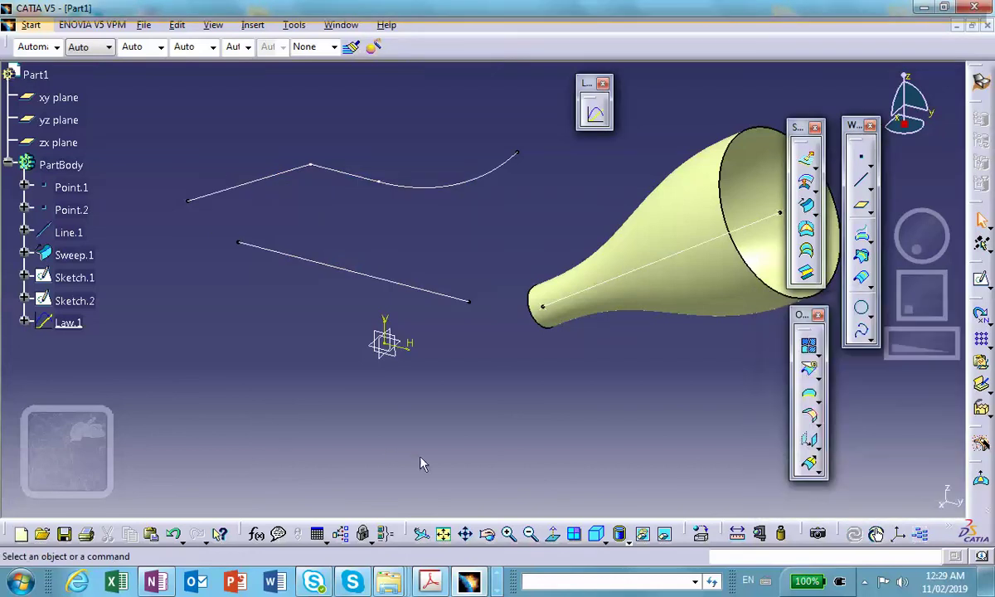
double_click(68, 323)
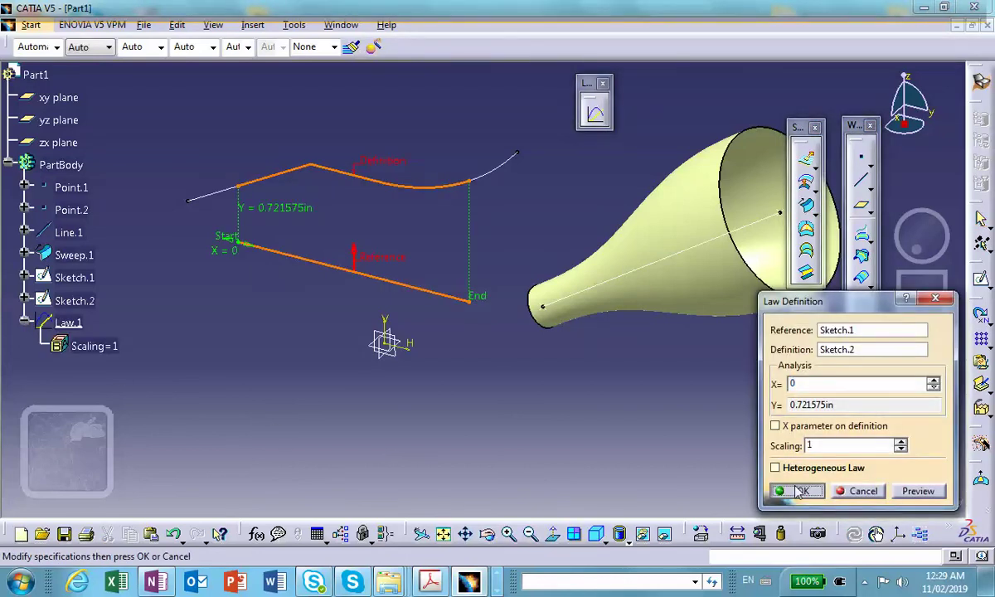
click(796, 489)
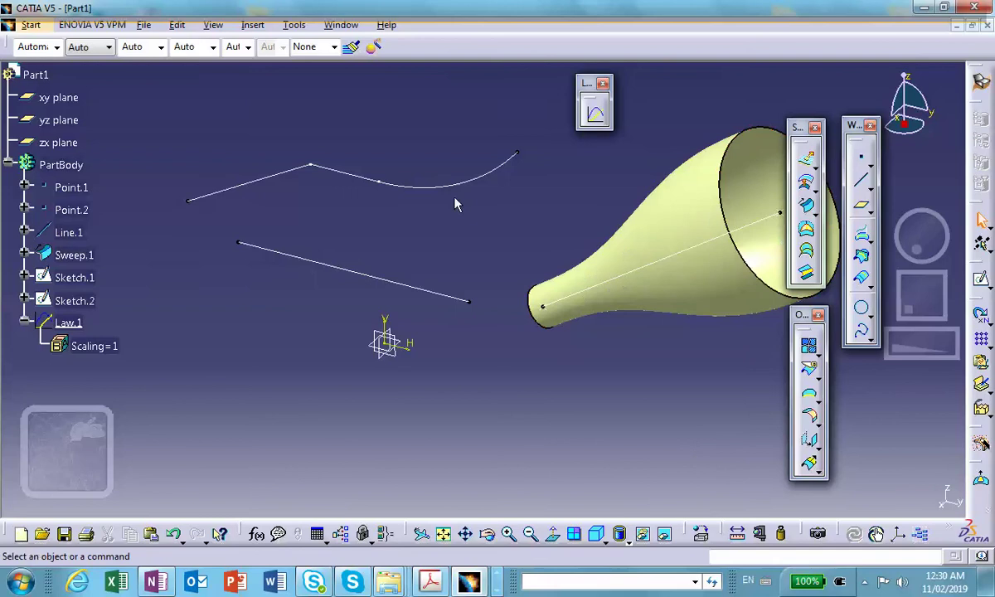
Delete Sweep.1 from the specification tree and confirm the deletion.
click(25, 255)
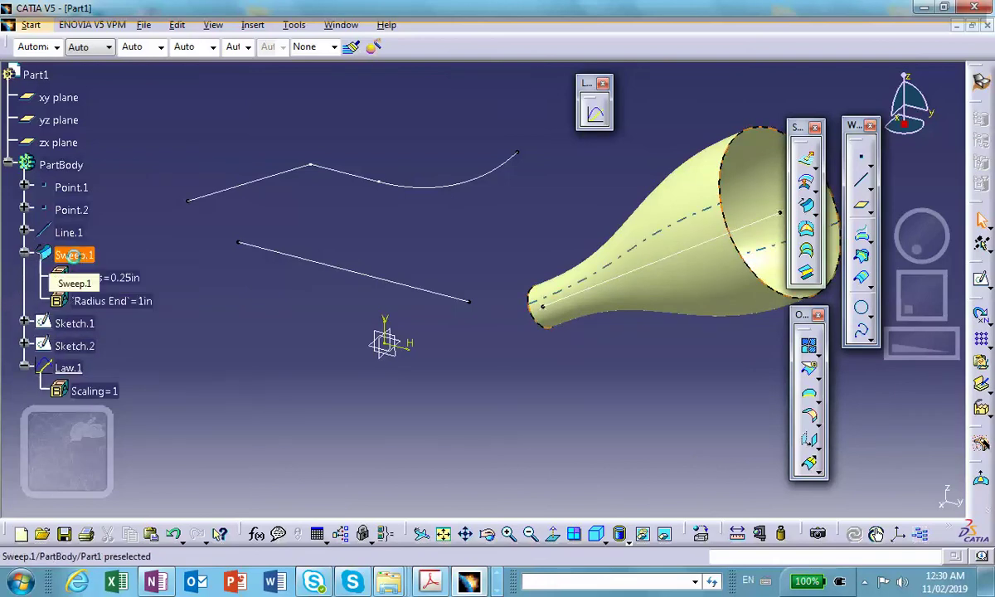
right_click(72, 255)
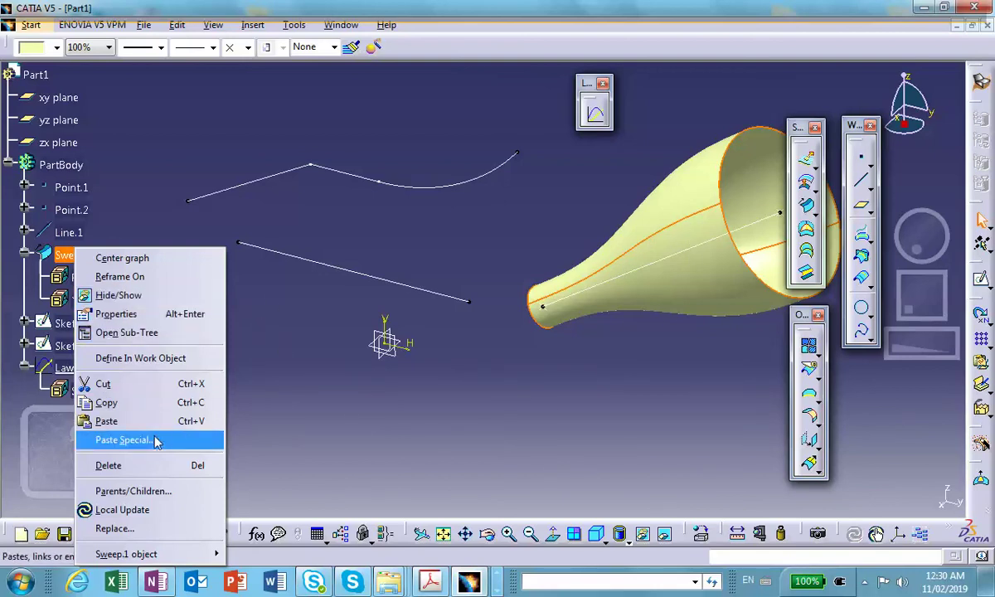
click(146, 466)
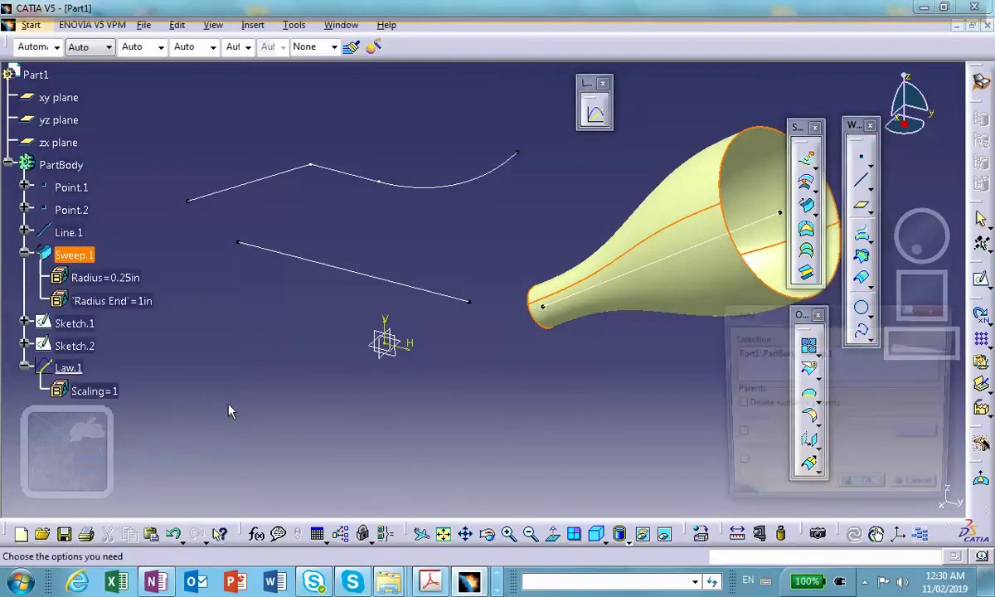
click(863, 491)
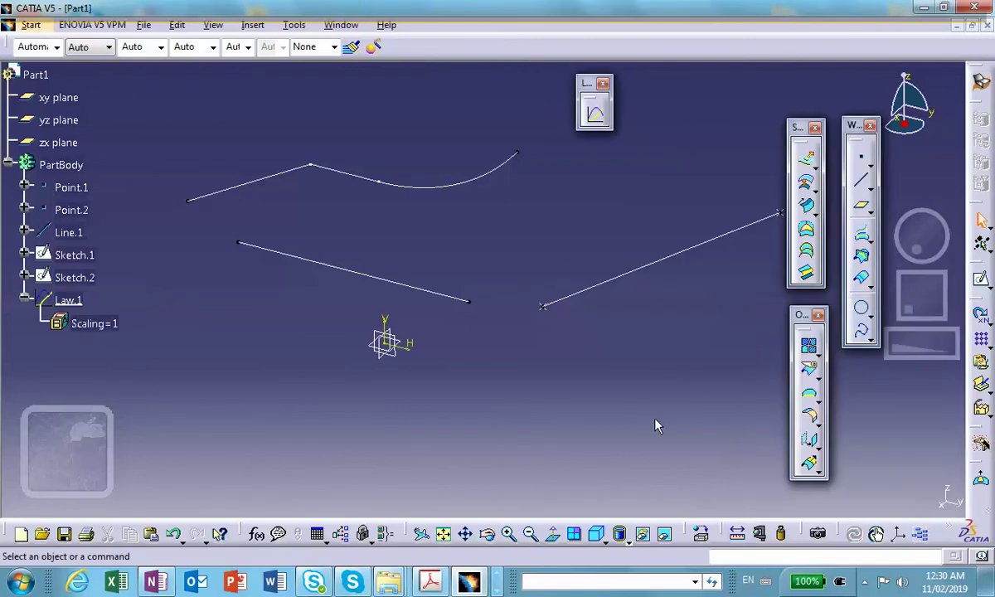
Set up a center-and-radius circular sweep on Line.1 with Law.1 as advanced radius law, and preview it.
click(806, 208)
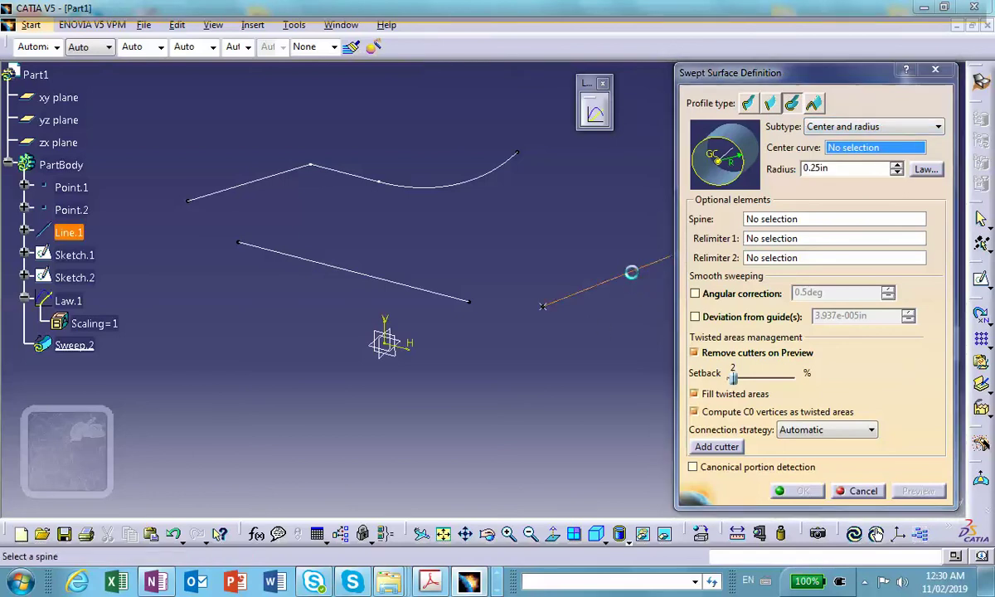
click(633, 273)
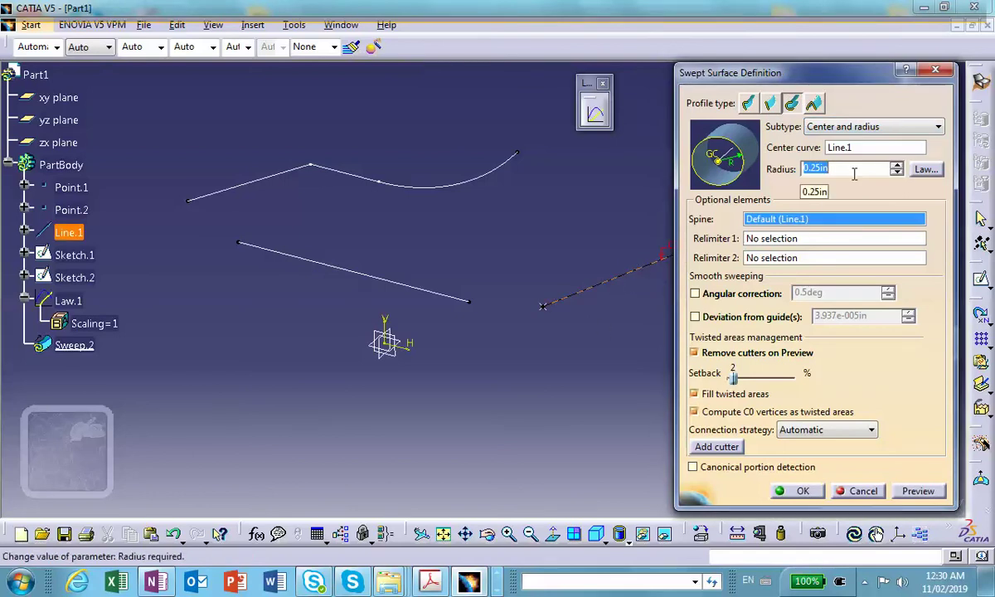
click(925, 169)
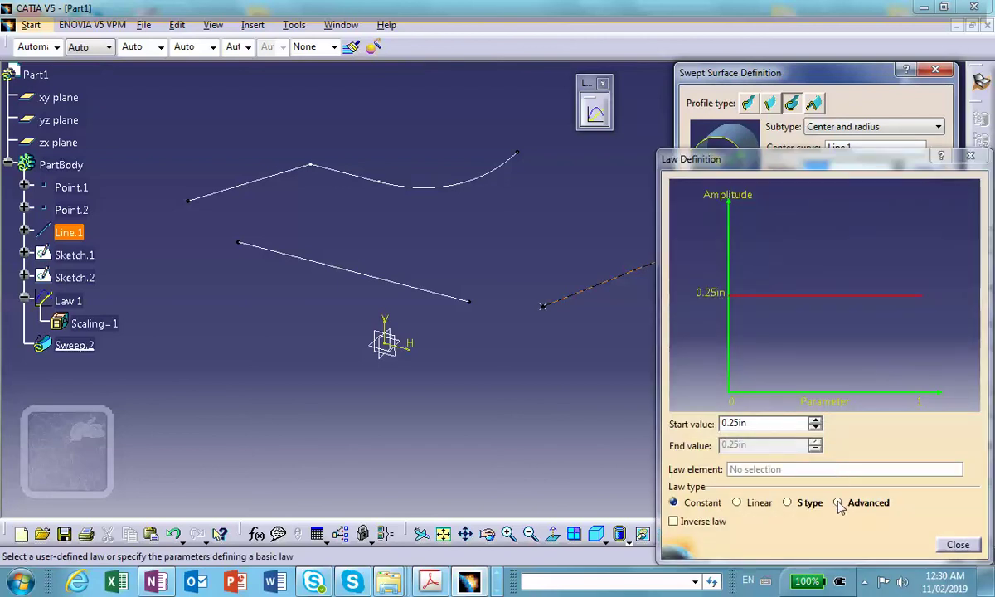
click(838, 503)
click(71, 302)
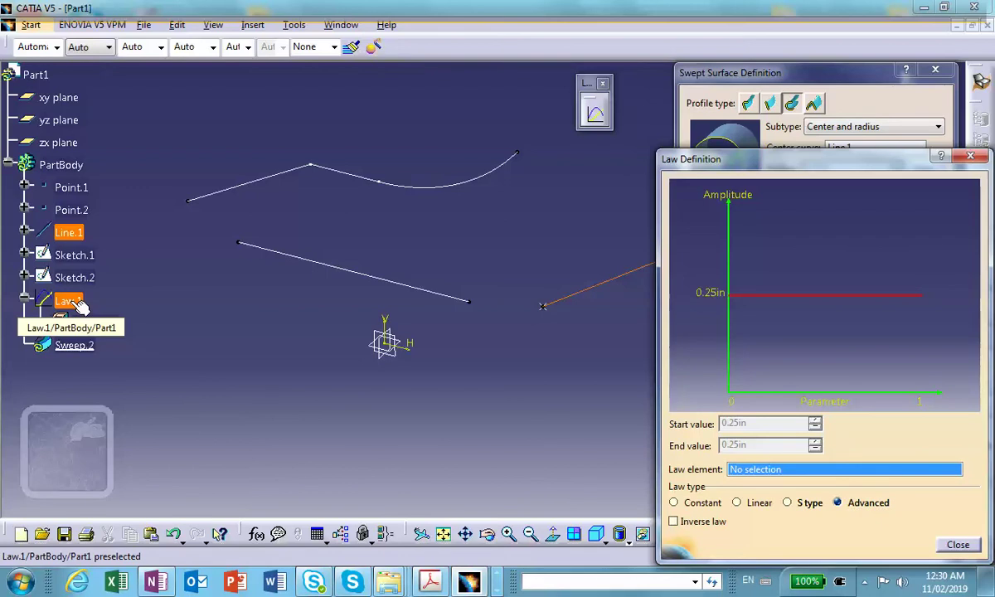
click(78, 303)
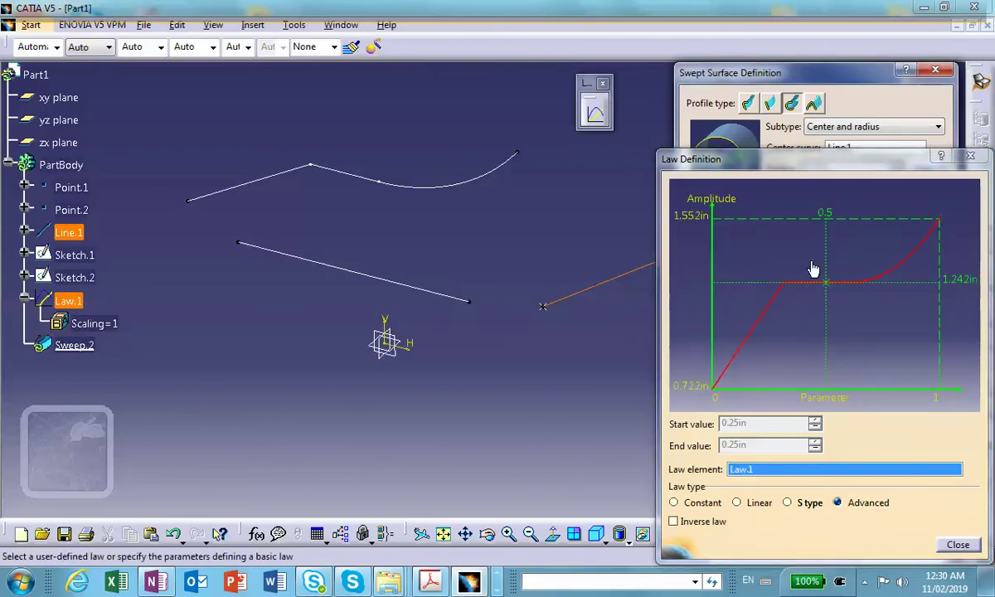
click(957, 545)
click(918, 491)
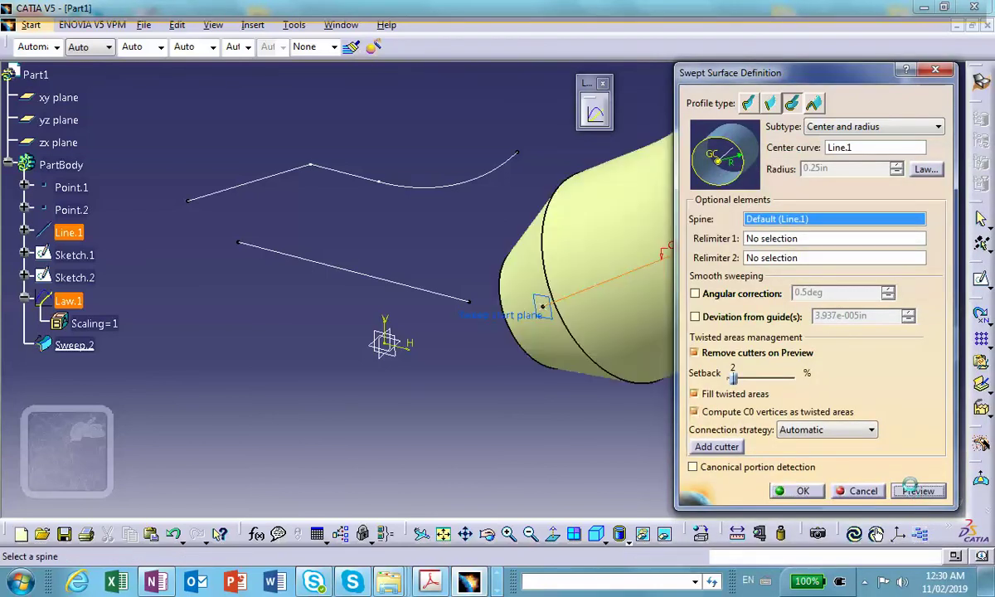
Inspect the sweep preview, keep the Center and radius subtype, and create Sweep.2.
middle_drag(539, 332, 568, 390)
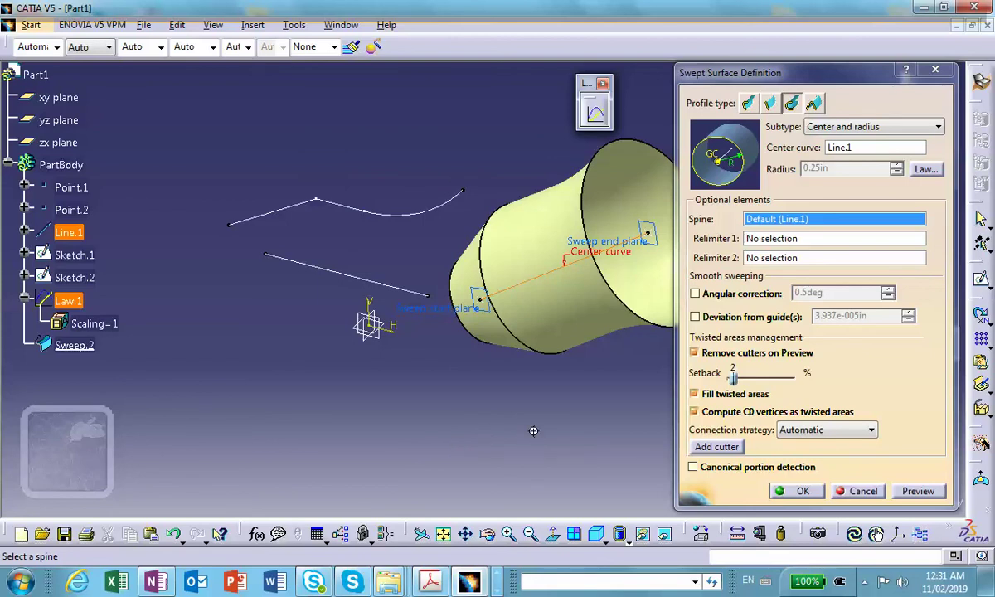
middle_drag(533, 429, 487, 429)
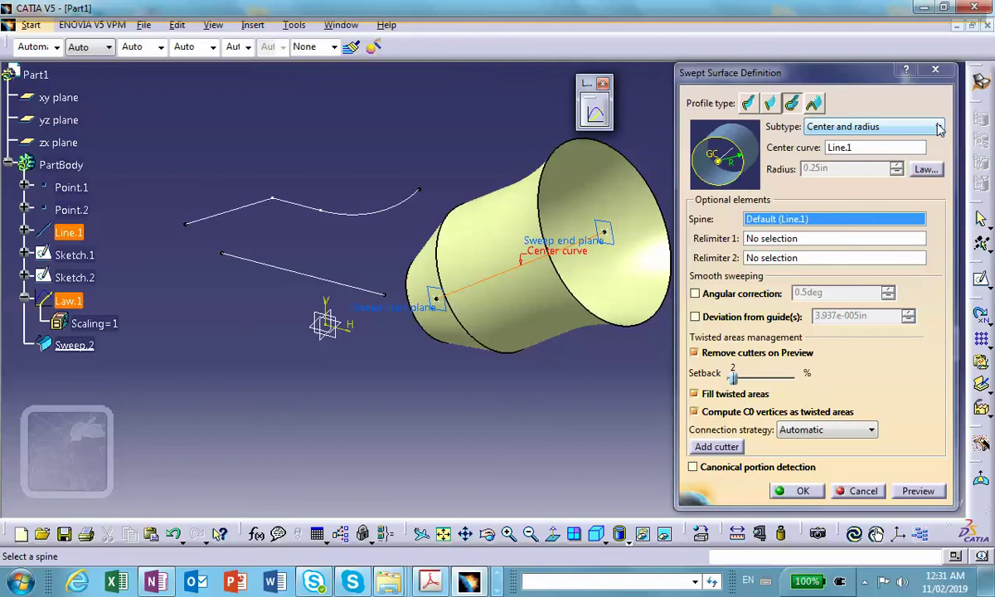
click(879, 127)
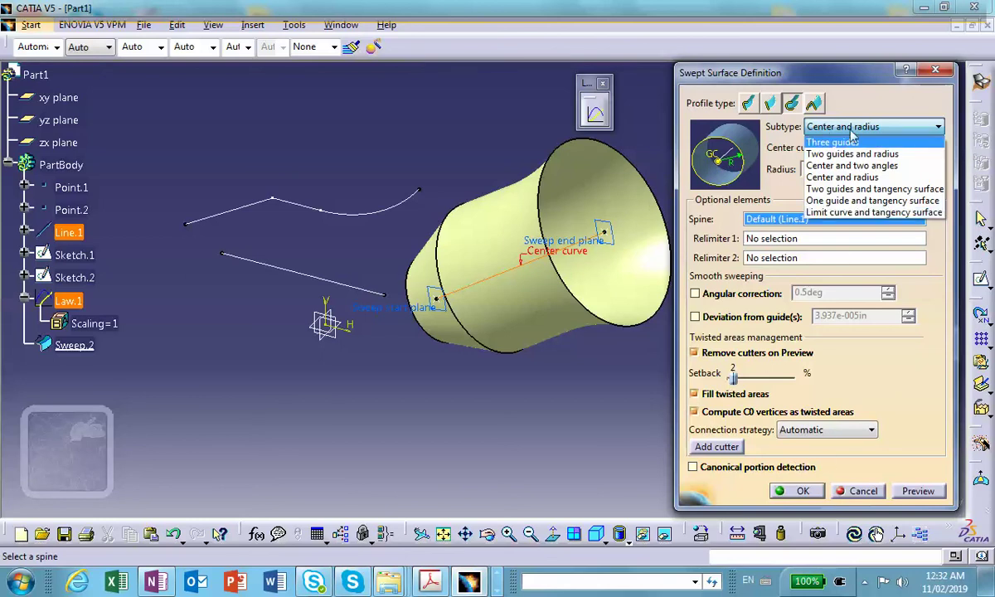
click(794, 493)
click(798, 491)
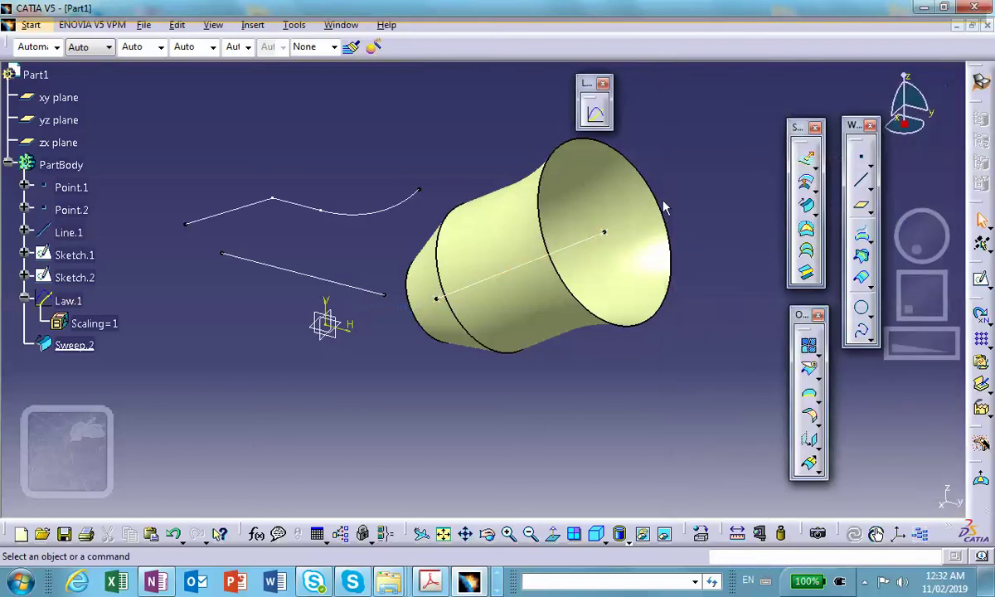